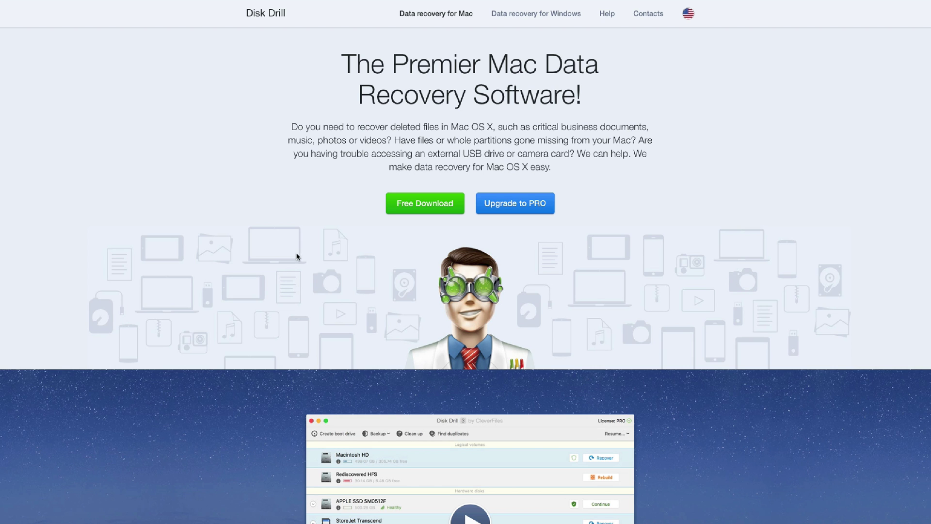
Scroll through the Mac page's features and Extra Free Disk Tools, then back up.
scroll(262, 330, down, 5)
scroll(252, 341, down, 10)
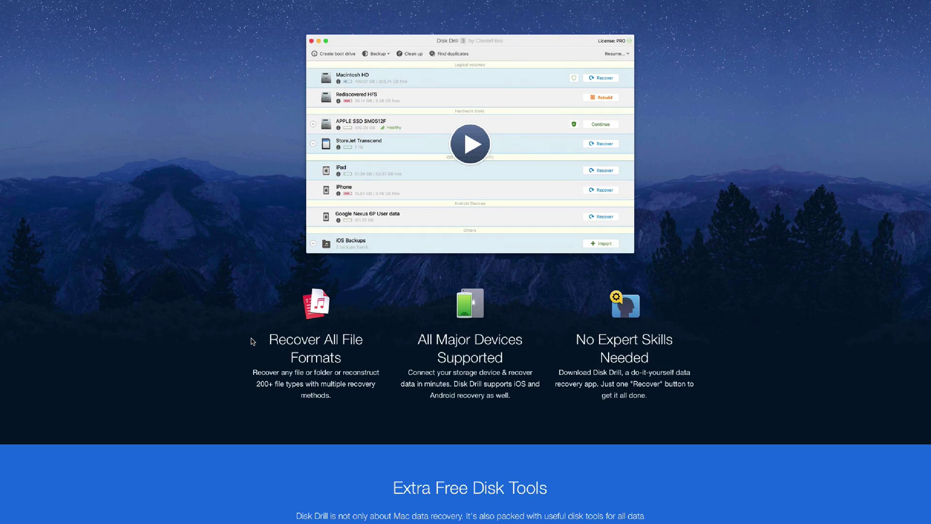
scroll(252, 342, down, 7)
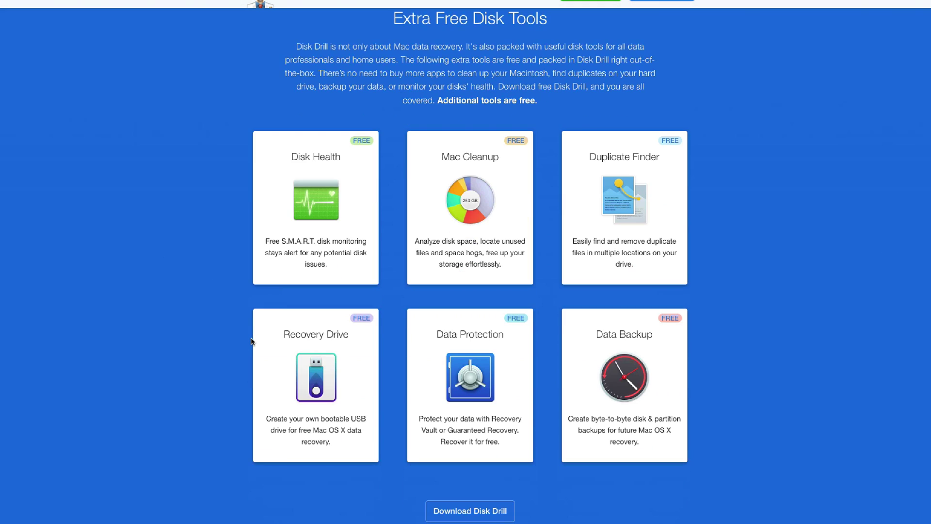
scroll(252, 342, down, 1)
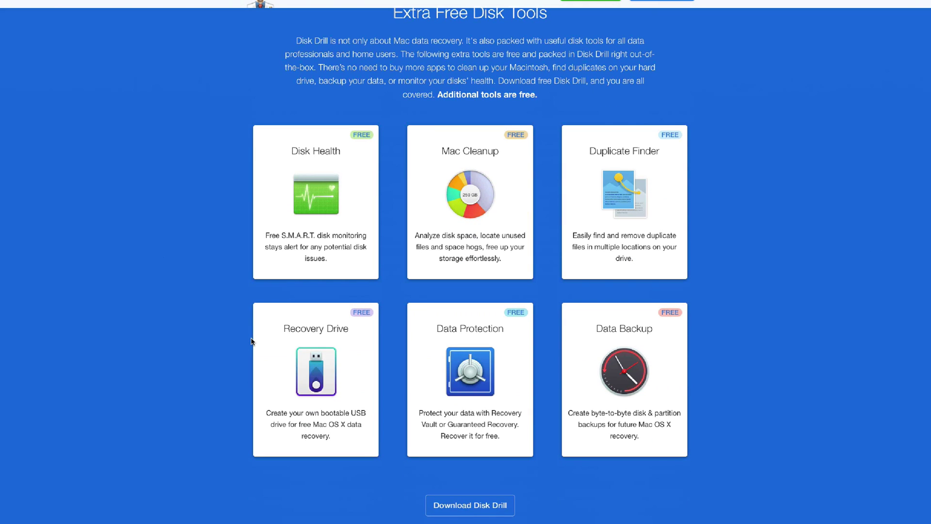
scroll(252, 342, down, 4)
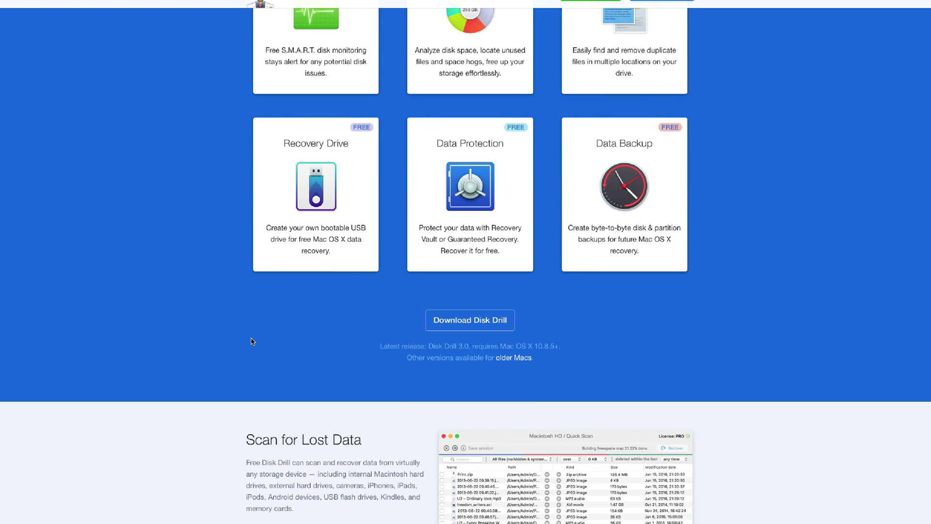
scroll(252, 341, up, 20)
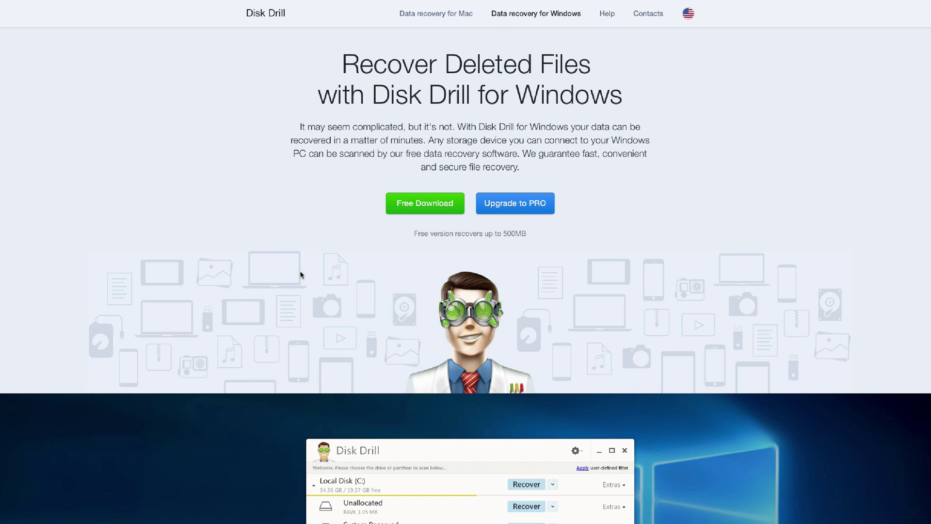
Browse the Disk Drill for Windows page and open its PRO upgrade pricing.
scroll(299, 276, down, 1)
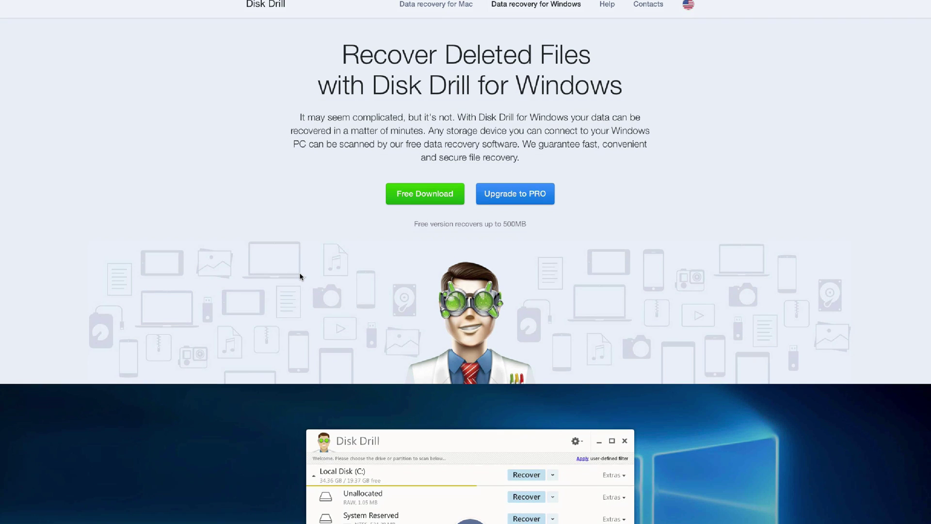
scroll(328, 239, up, 1)
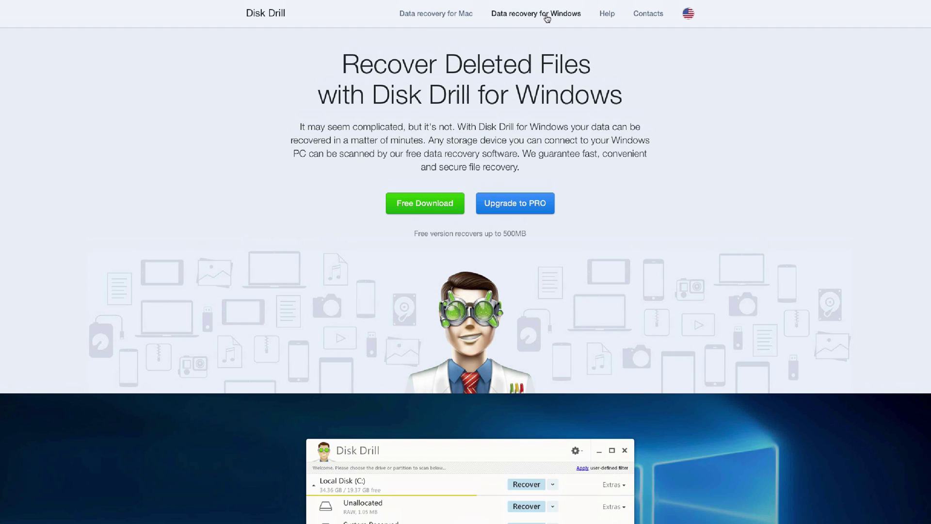
scroll(336, 226, down, 2)
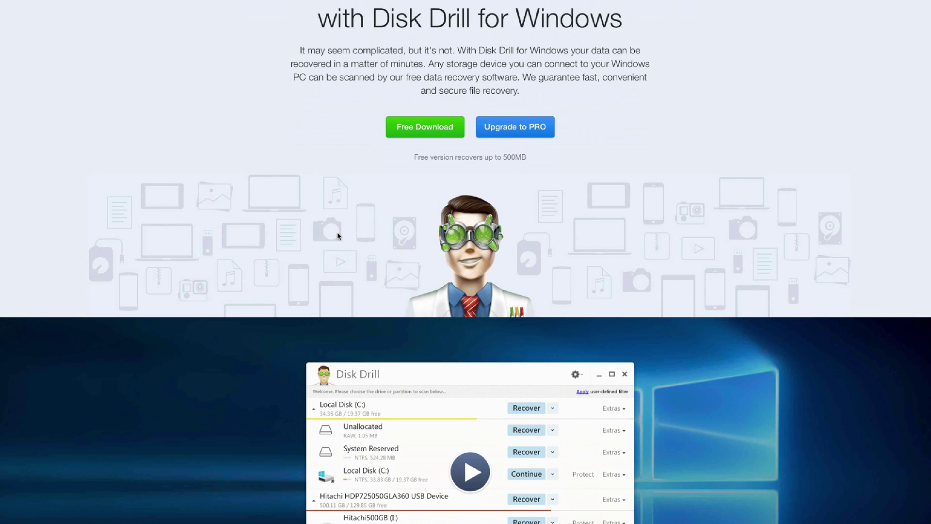
scroll(338, 236, down, 10)
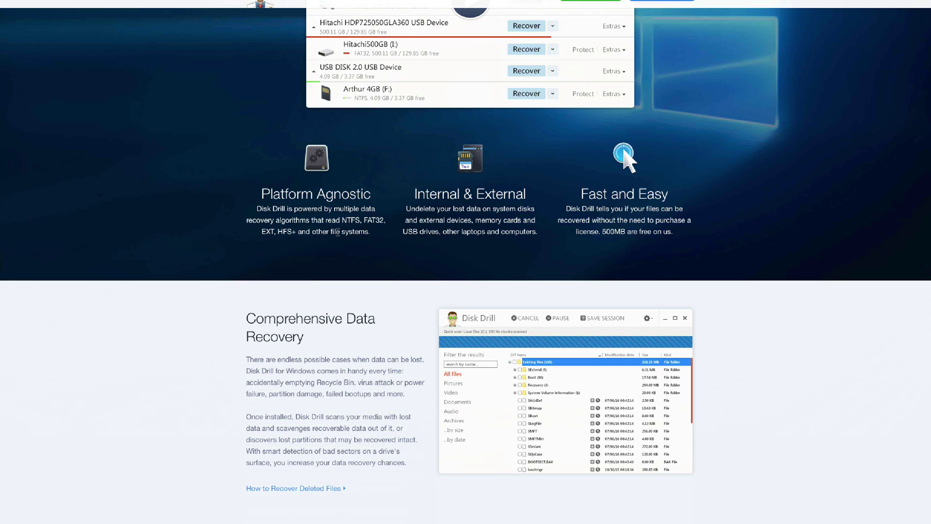
scroll(337, 231, down, 4)
scroll(337, 232, up, 8)
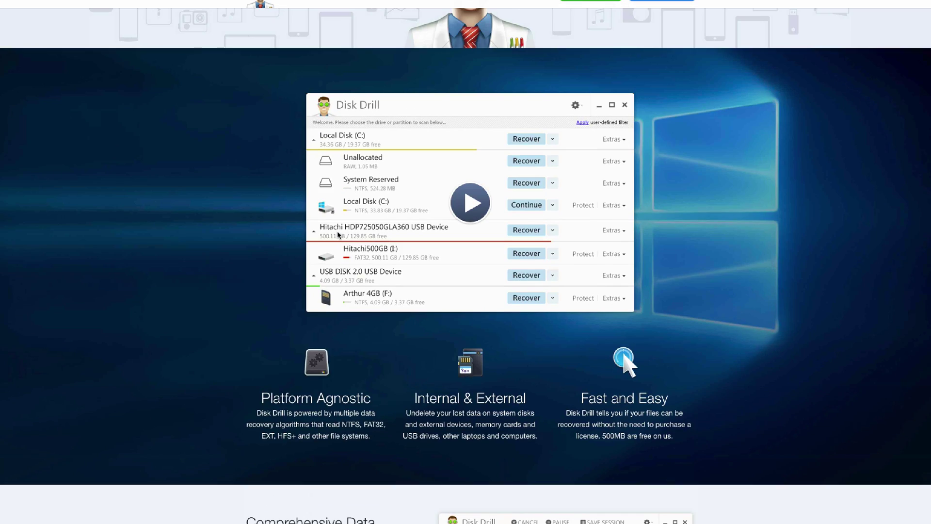
scroll(336, 231, up, 7)
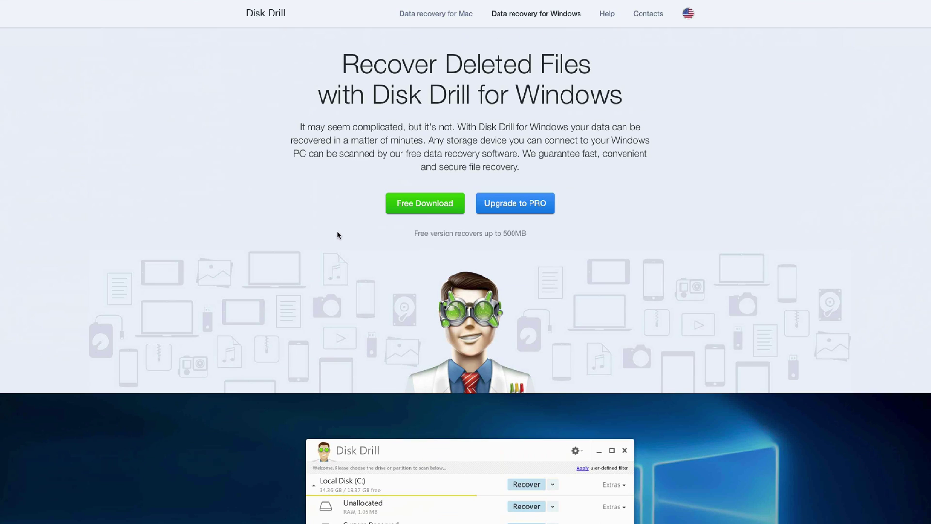
click(502, 204)
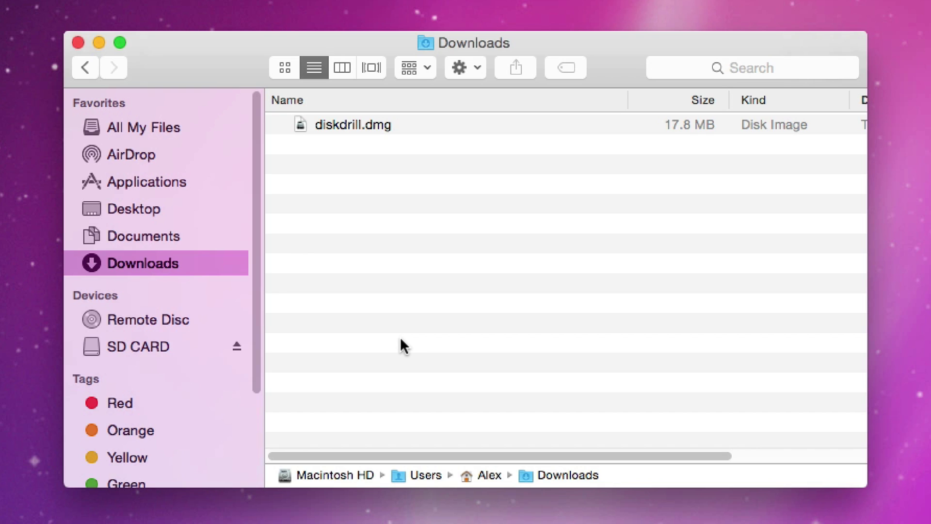
Install Disk Drill from diskdrill.dmg into Applications, replacing the older copy, and show Launchpad.
double_click(339, 126)
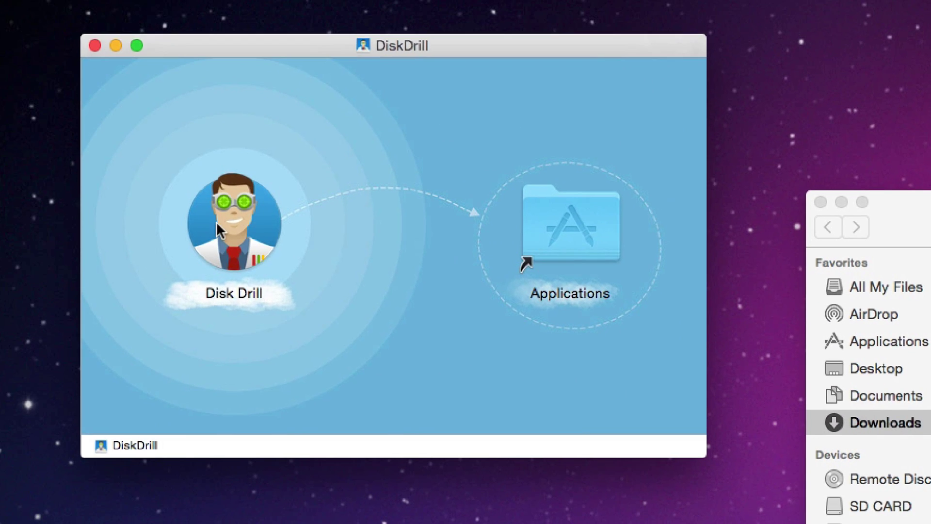
drag(216, 221, 562, 222)
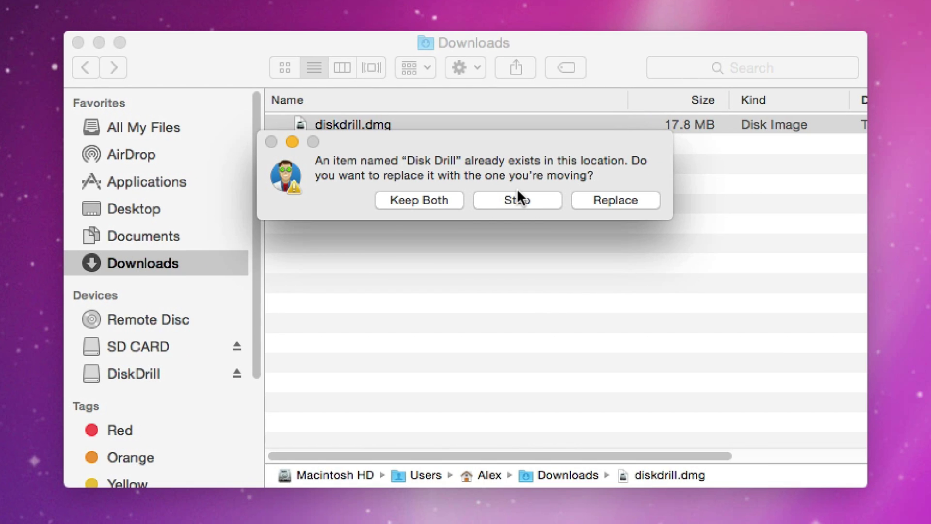
click(607, 206)
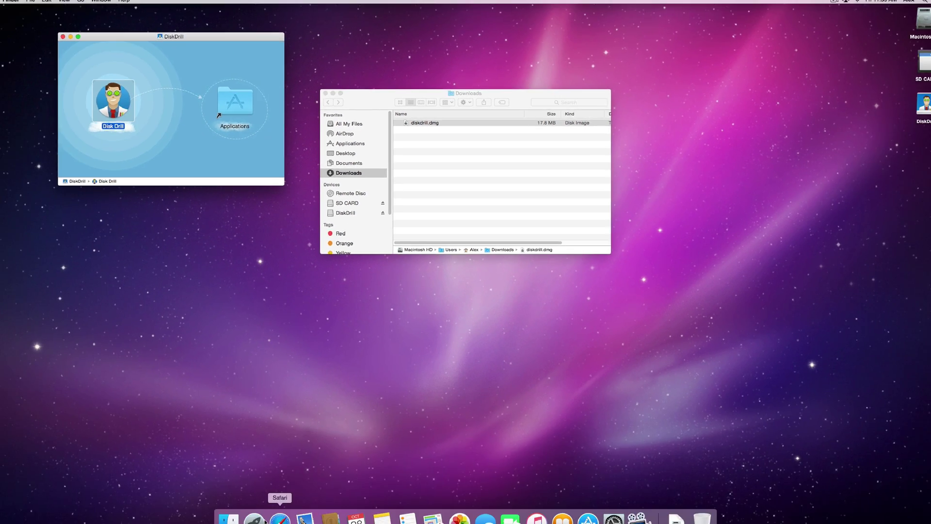
click(271, 507)
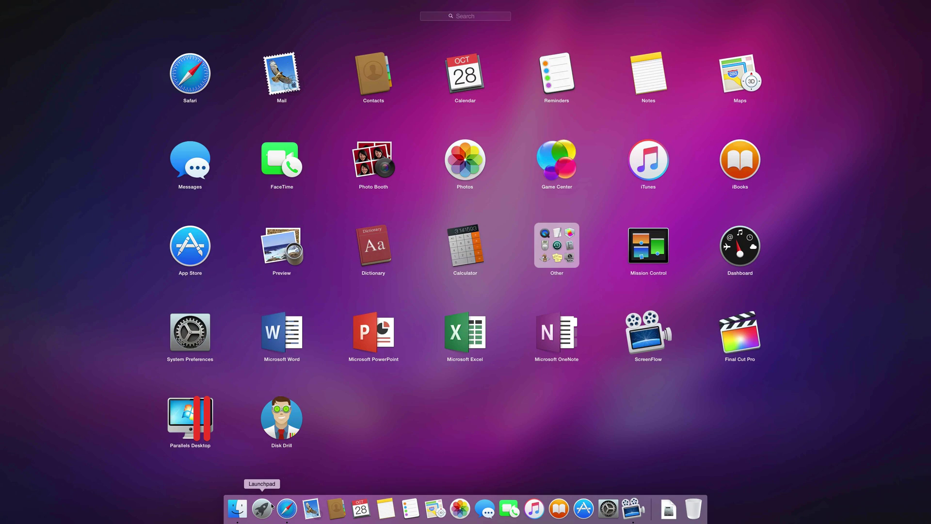
Launch Disk Drill from Launchpad and allow the downloaded app to open.
click(280, 421)
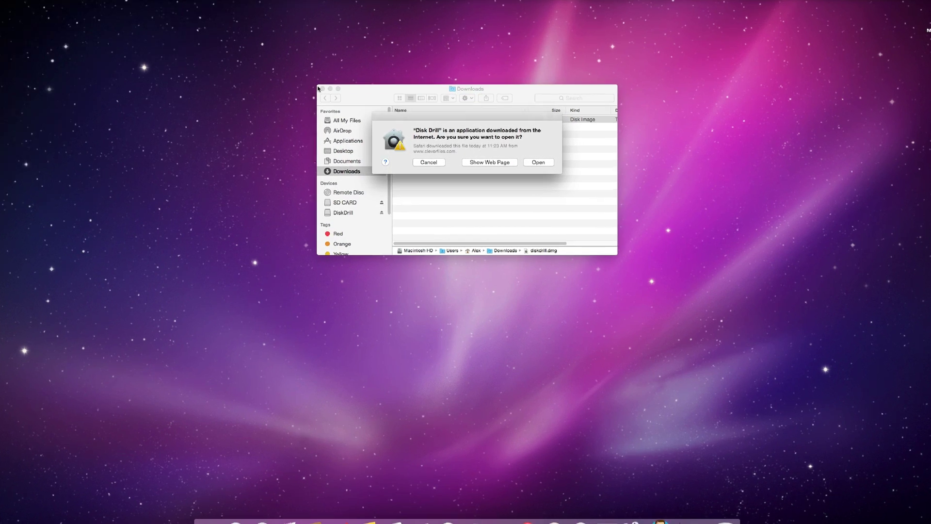
click(539, 162)
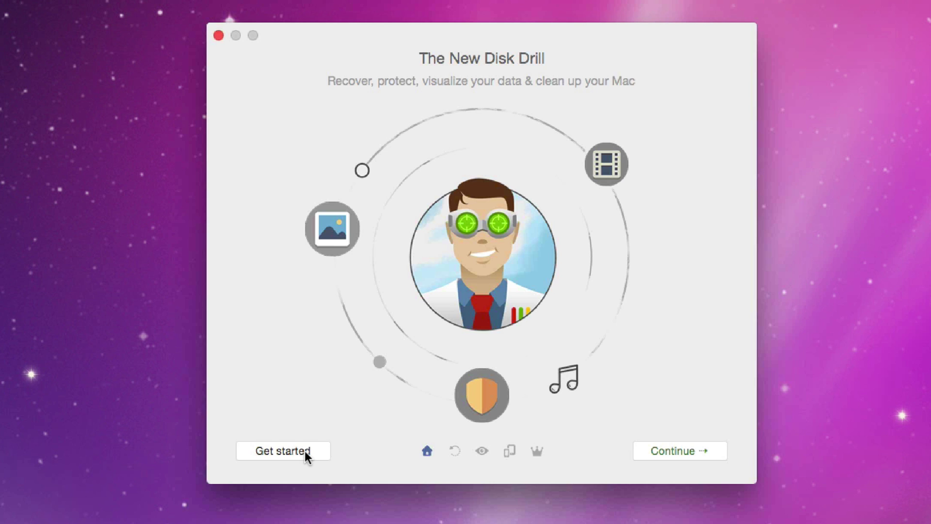
Step through the onboarding slides, keeping data protection and S.M.A.R.T. monitoring enabled.
click(665, 450)
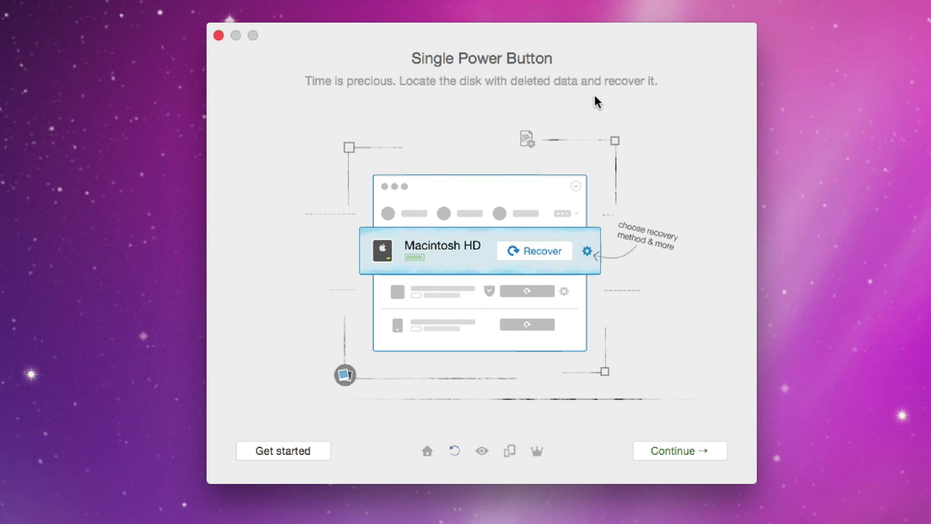
click(675, 458)
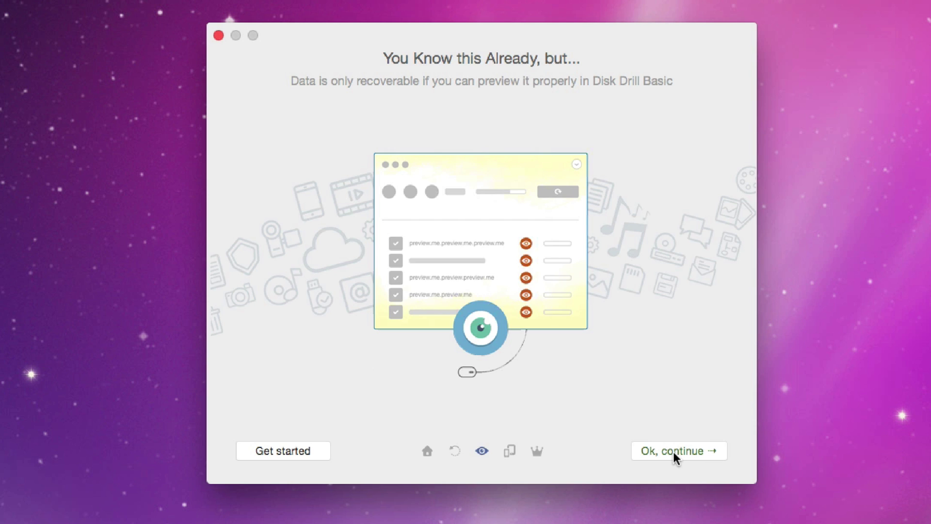
click(673, 452)
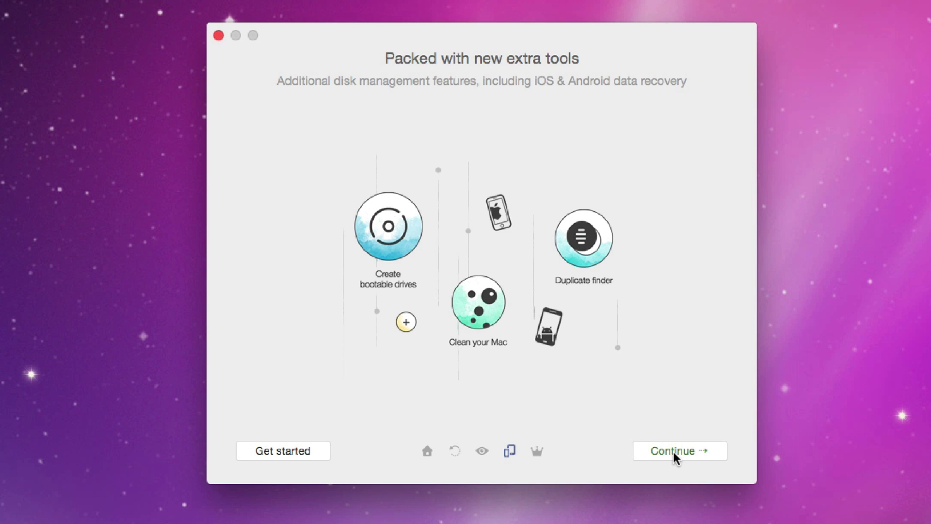
click(673, 452)
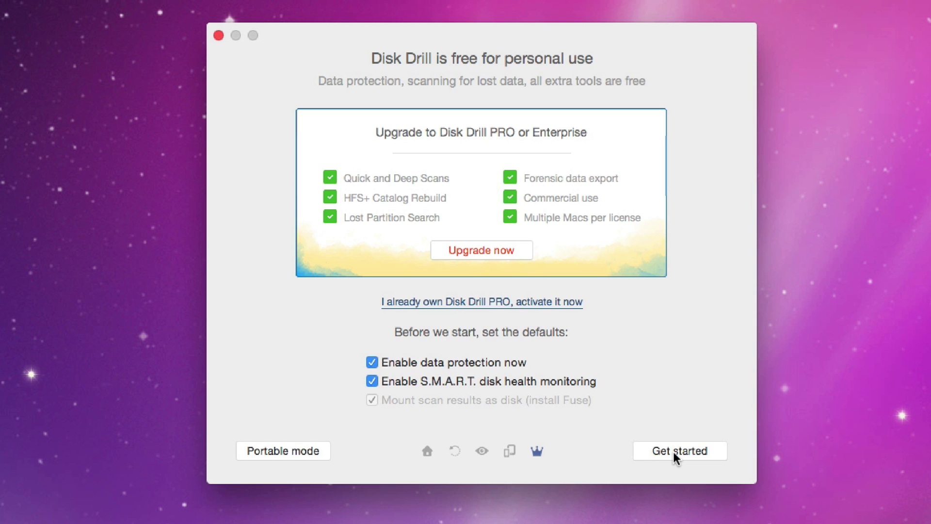
click(673, 452)
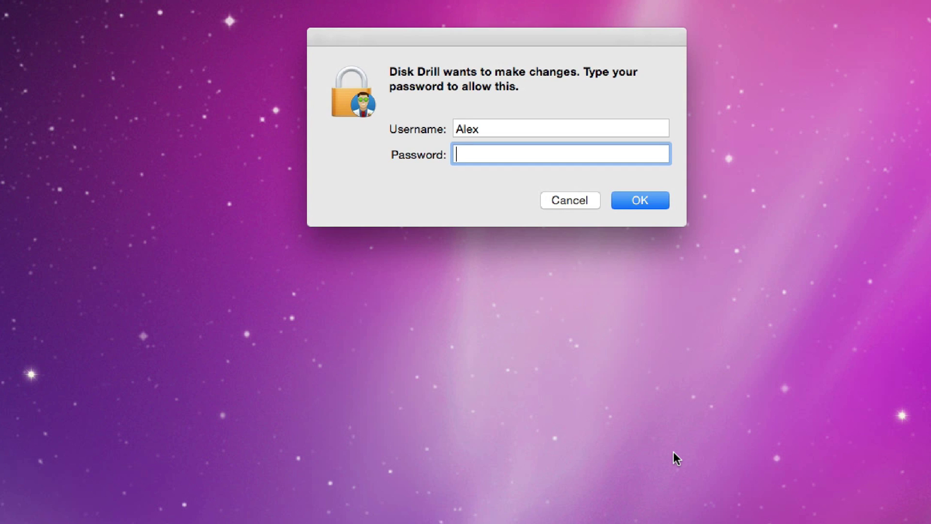
Enter the administrator account password to authorise Disk Drill.
text(*)
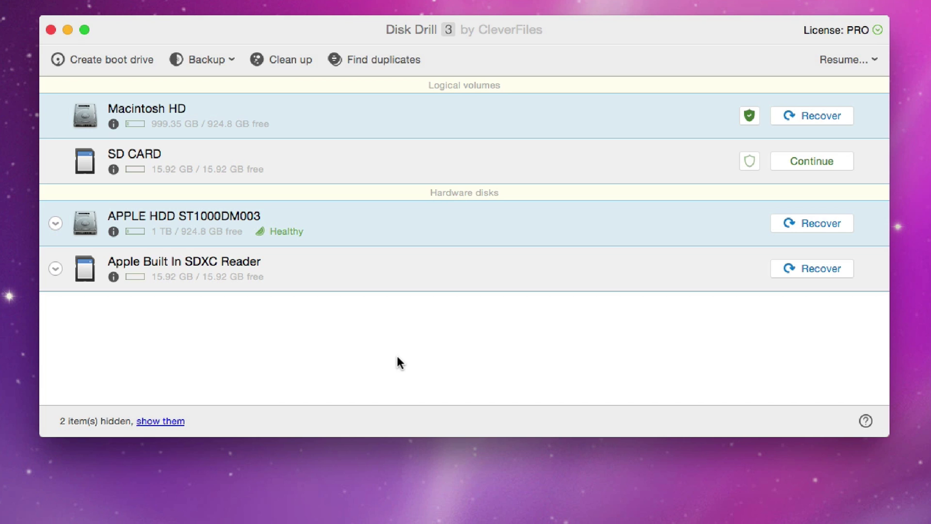
Open the bootable drive creator, dismiss its notice, and return to the Data Recovery list.
click(103, 59)
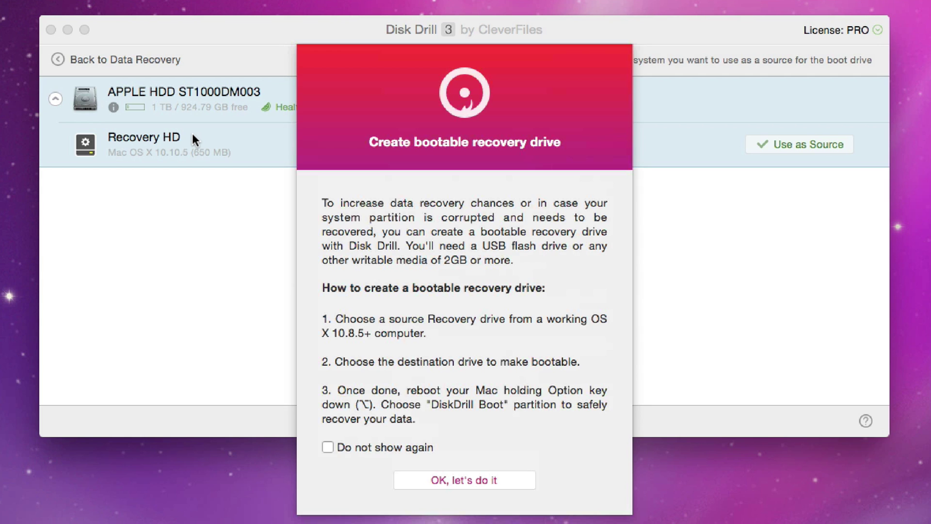
click(429, 480)
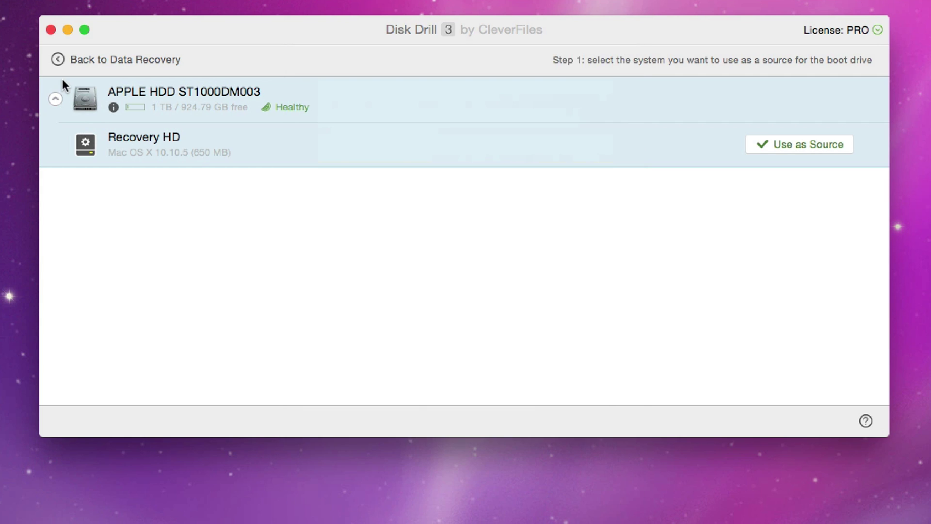
click(59, 60)
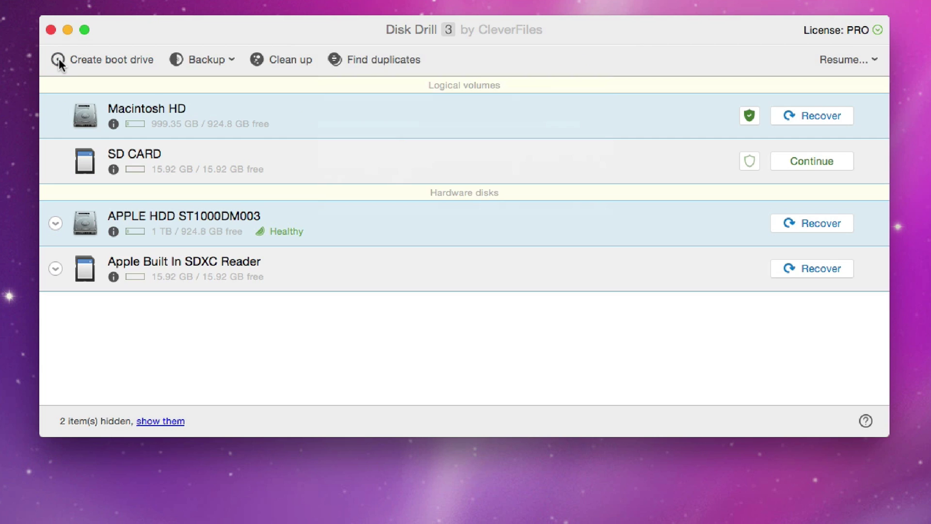
click(227, 60)
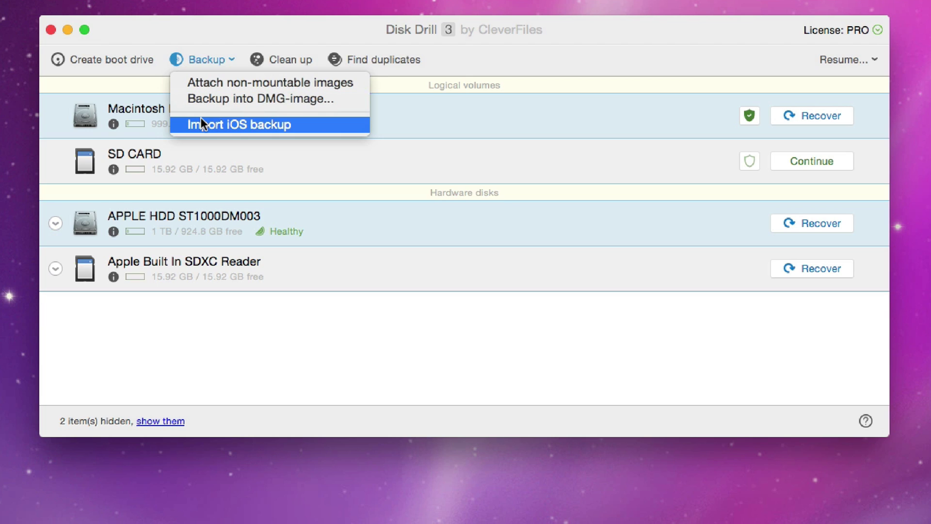
click(218, 51)
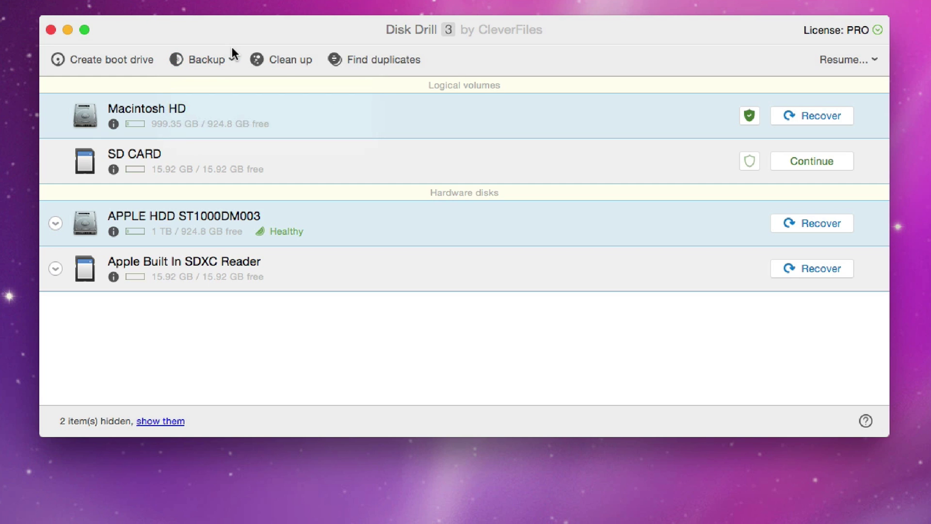
click(284, 59)
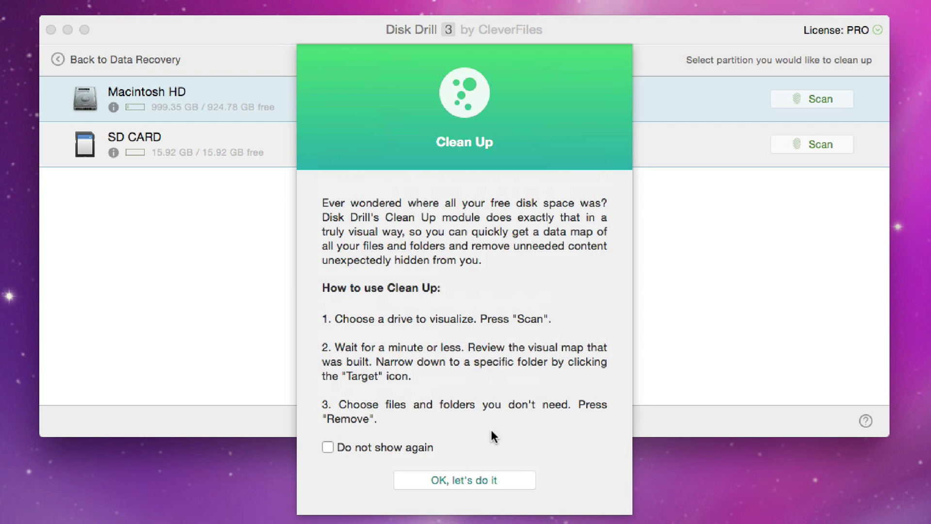
click(476, 479)
click(56, 60)
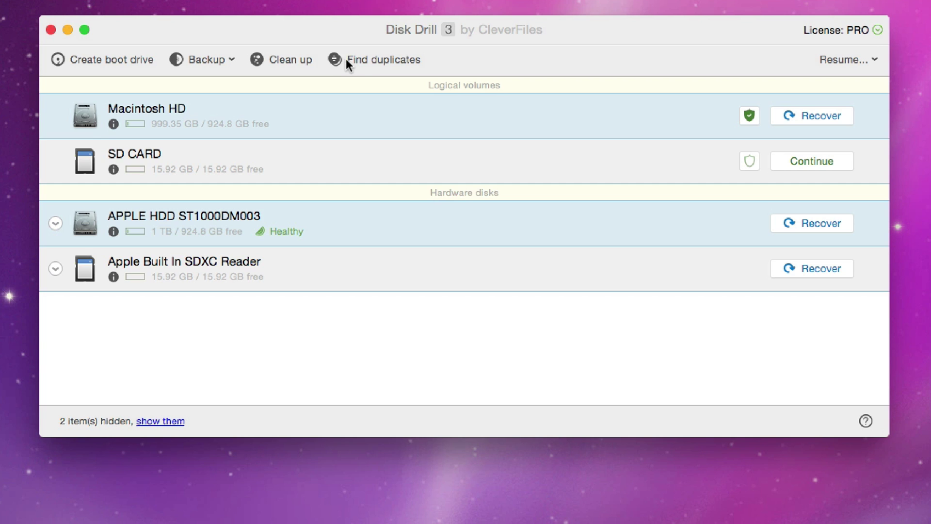
click(367, 59)
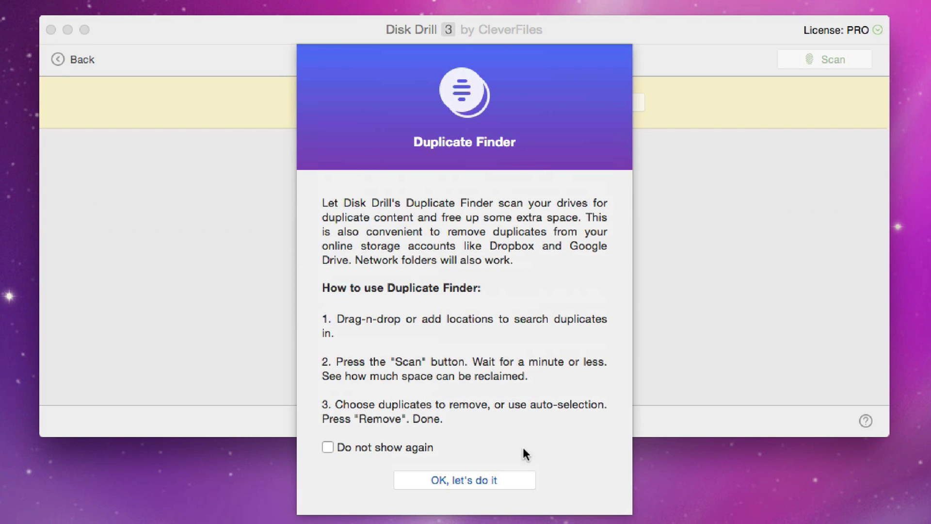
click(441, 474)
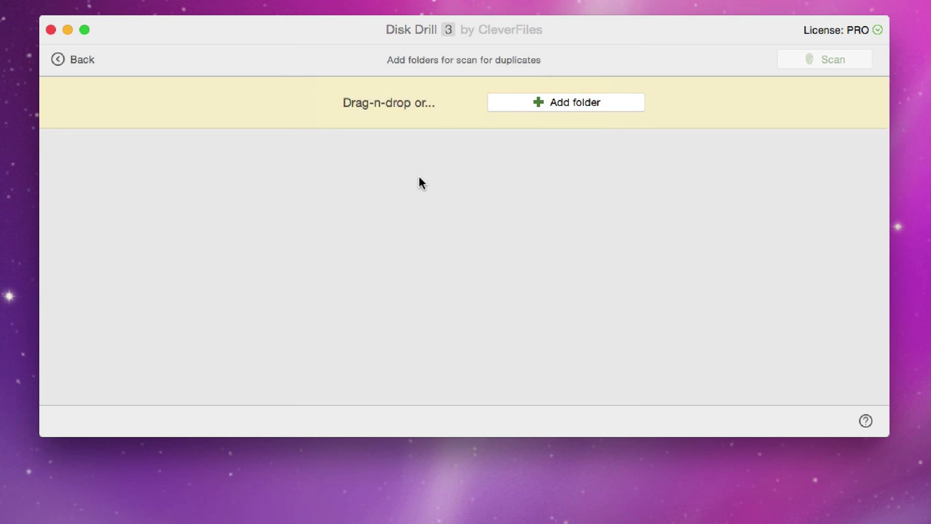
click(545, 97)
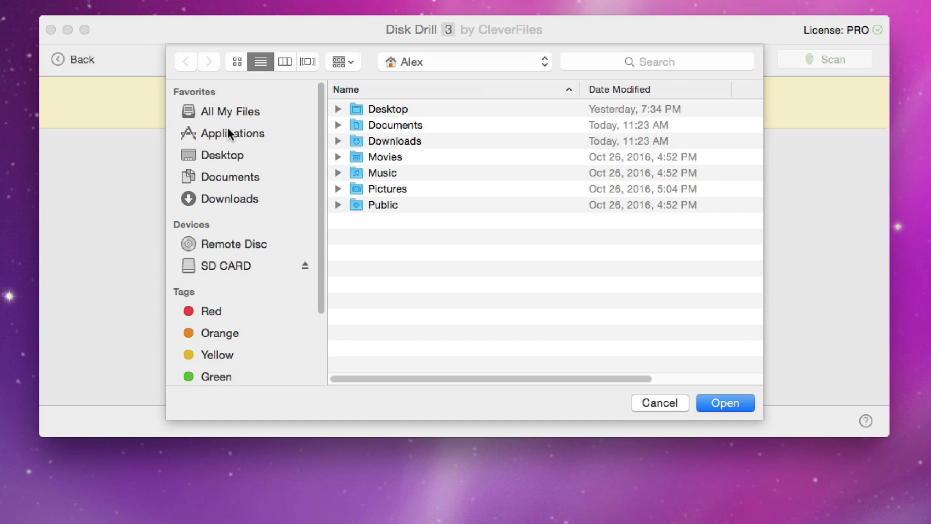
click(228, 130)
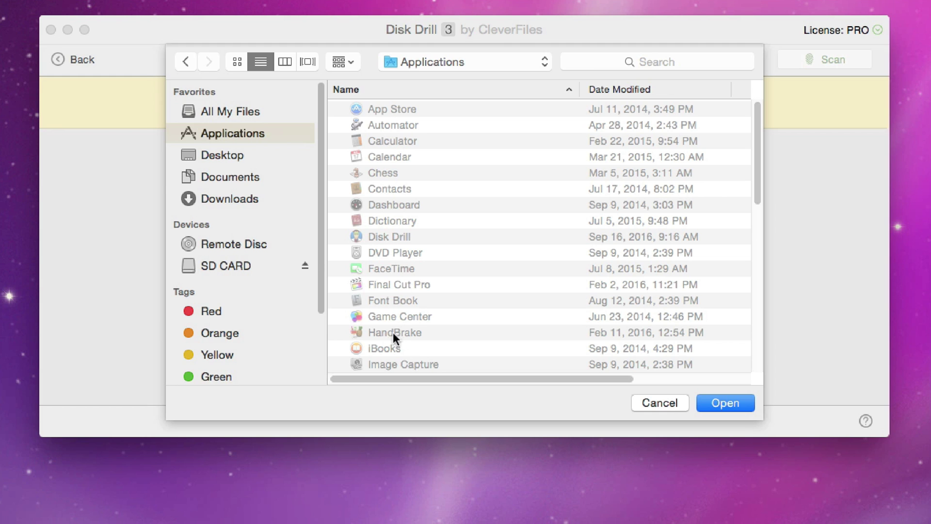
click(226, 176)
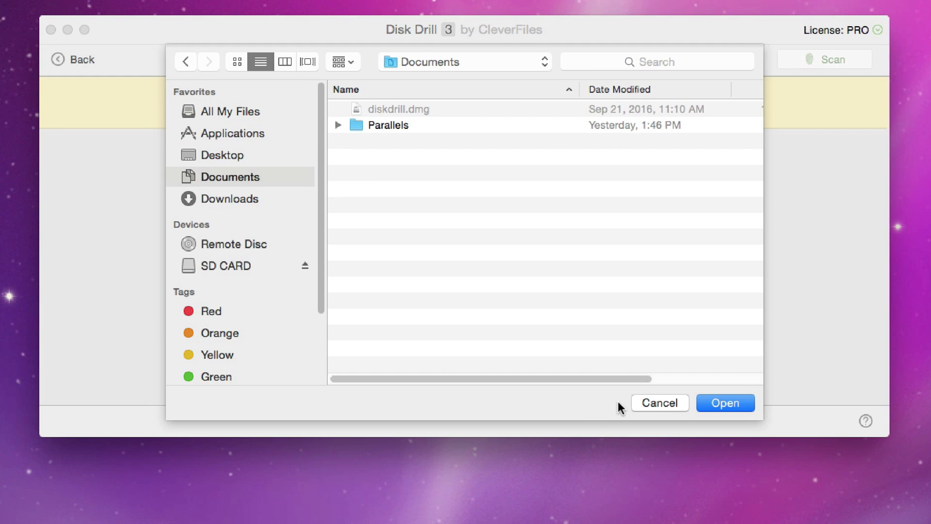
click(646, 402)
click(59, 60)
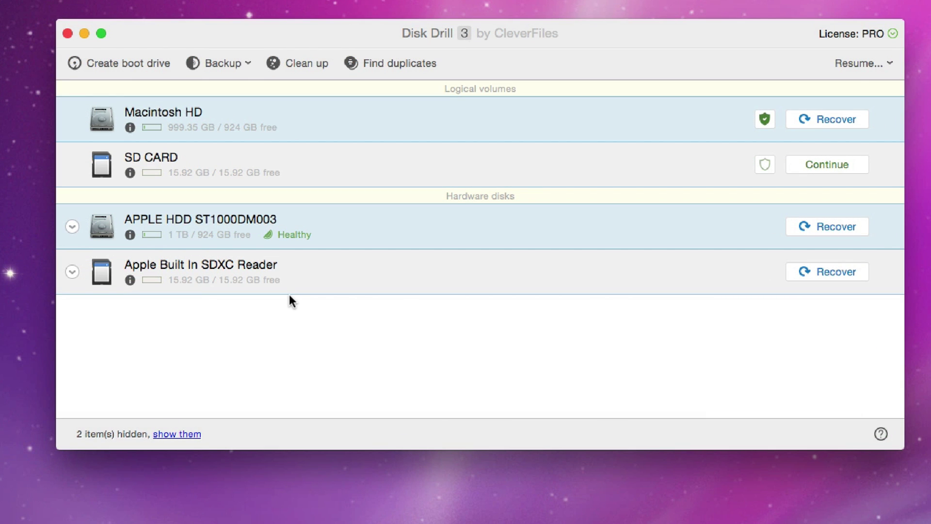
Open Clean Up and dismiss its introduction with 'OK, let's do it'.
click(299, 67)
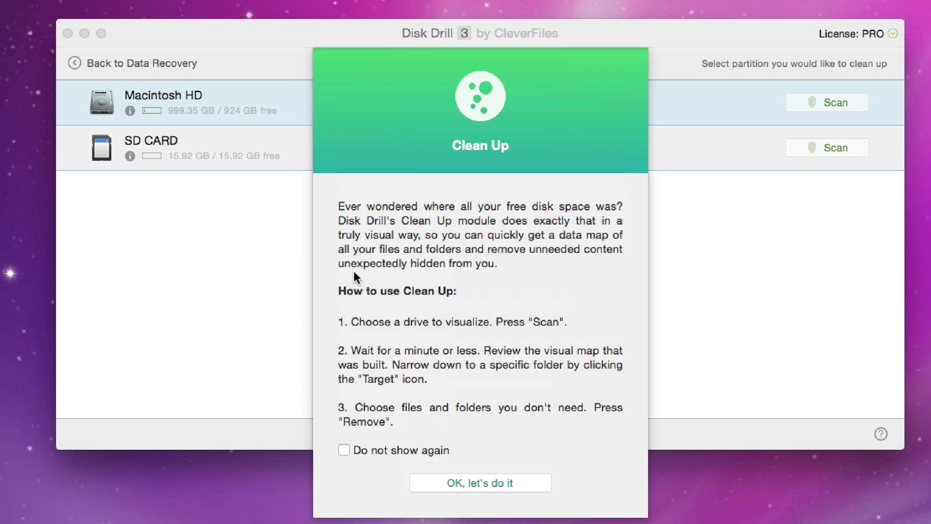
click(522, 486)
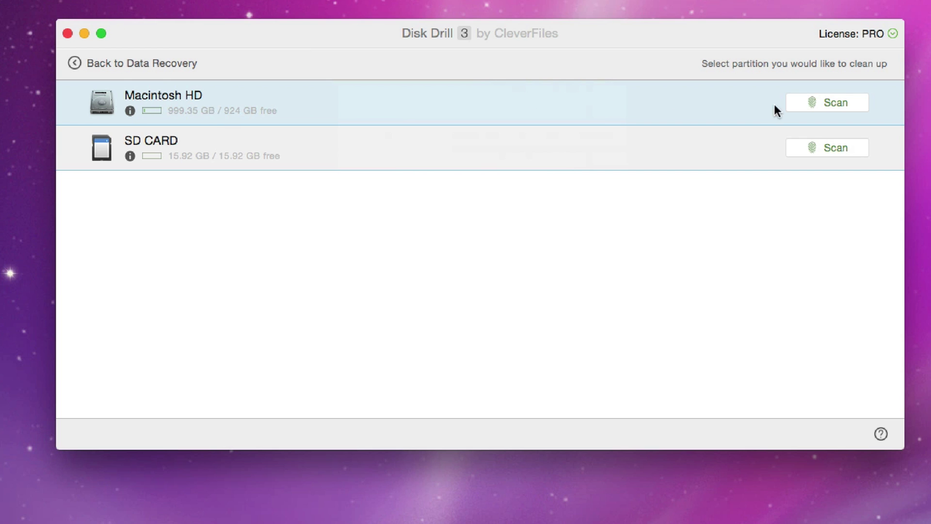
Scan Macintosh HD, try the Pictures, Video, Audio, Documents and Archives filters, then show all files.
click(804, 105)
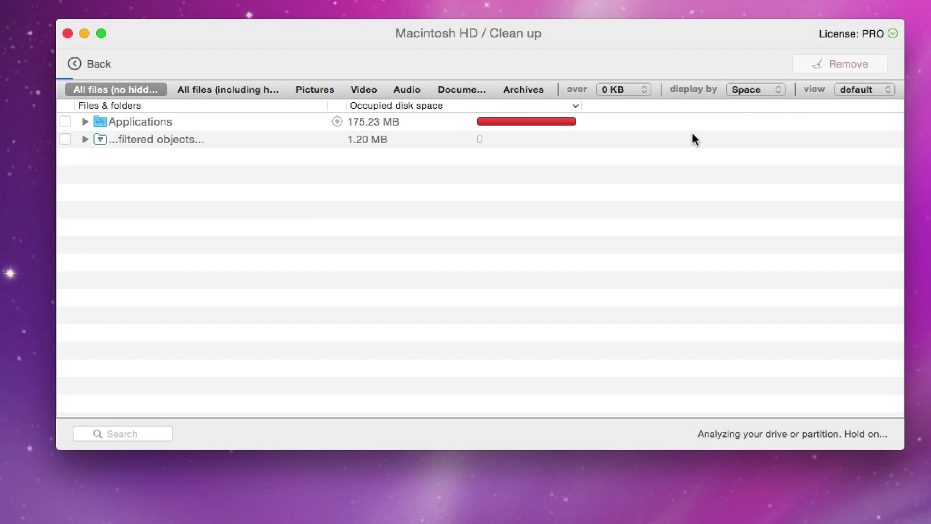
click(236, 93)
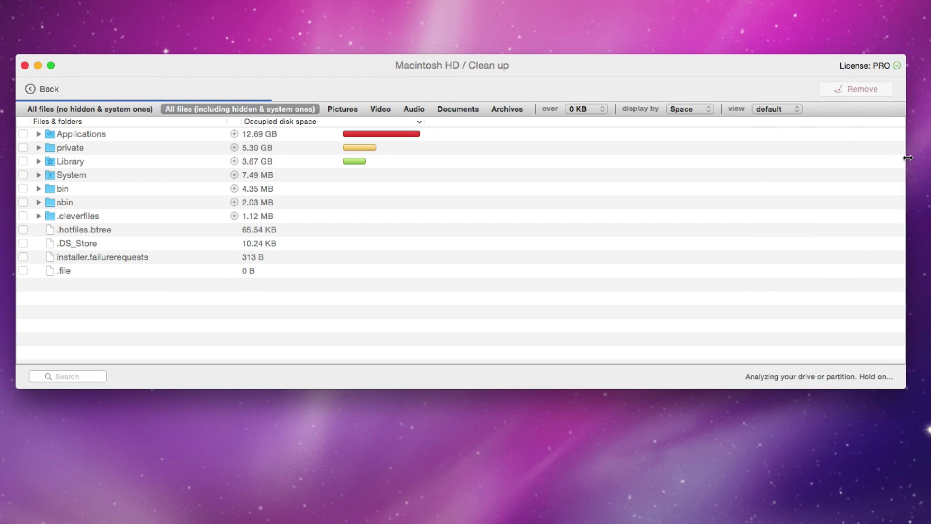
click(348, 108)
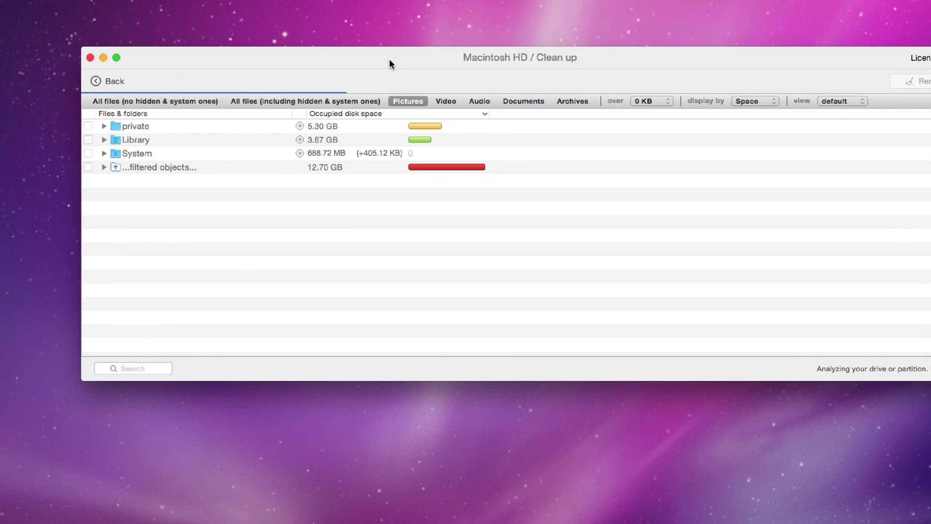
drag(333, 60, 339, 60)
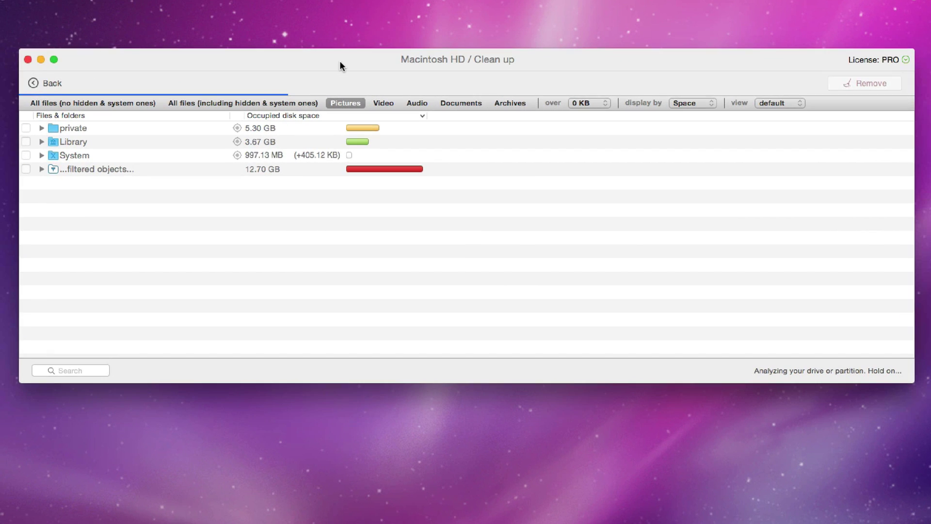
click(386, 102)
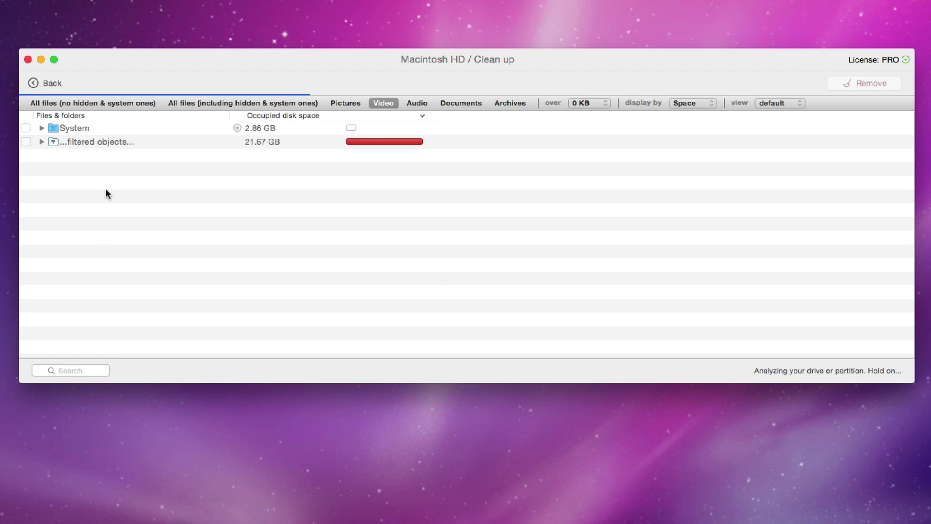
click(413, 101)
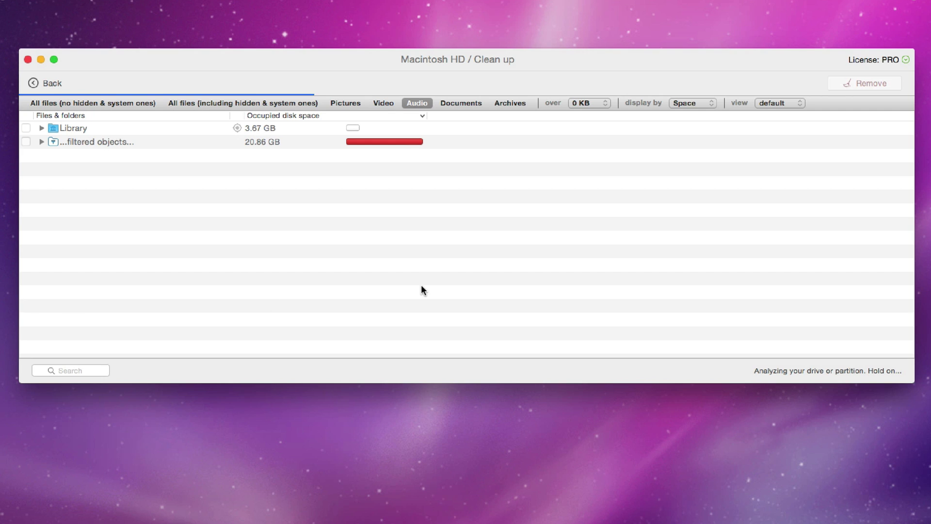
click(460, 102)
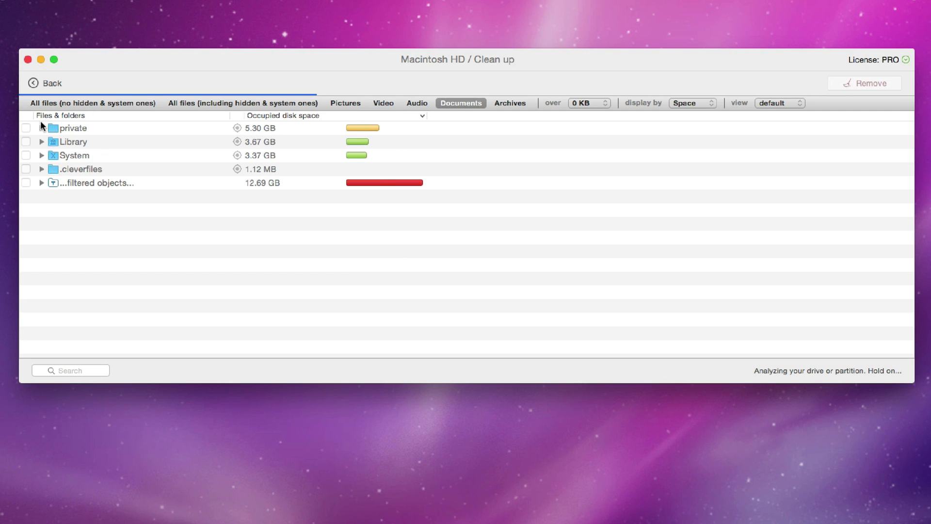
click(518, 102)
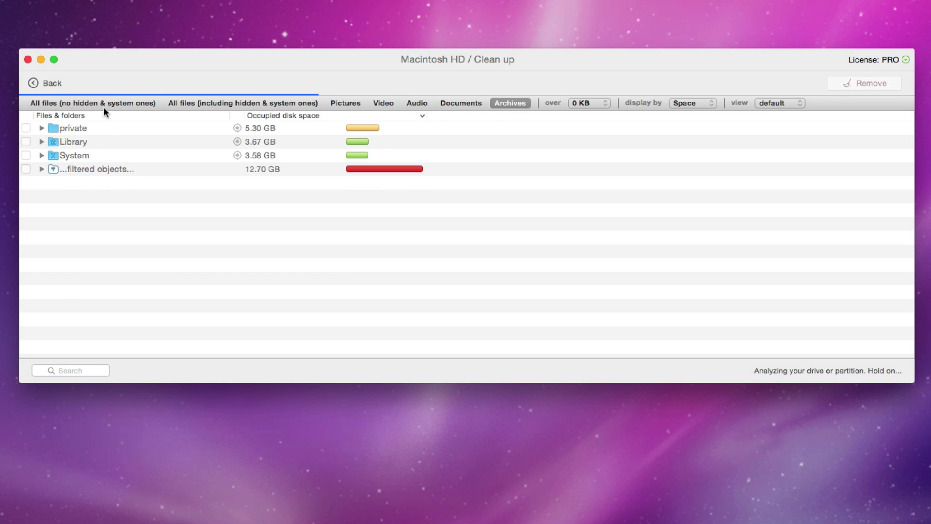
click(182, 104)
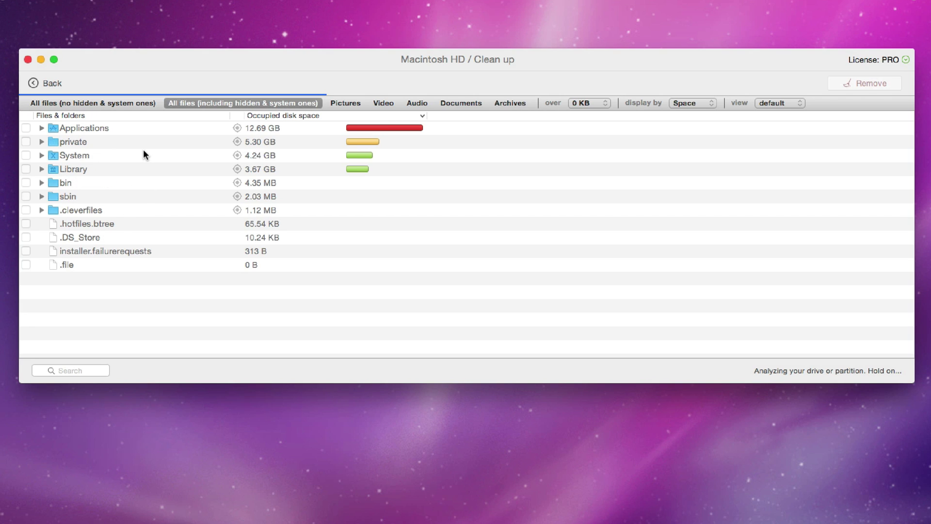
click(390, 105)
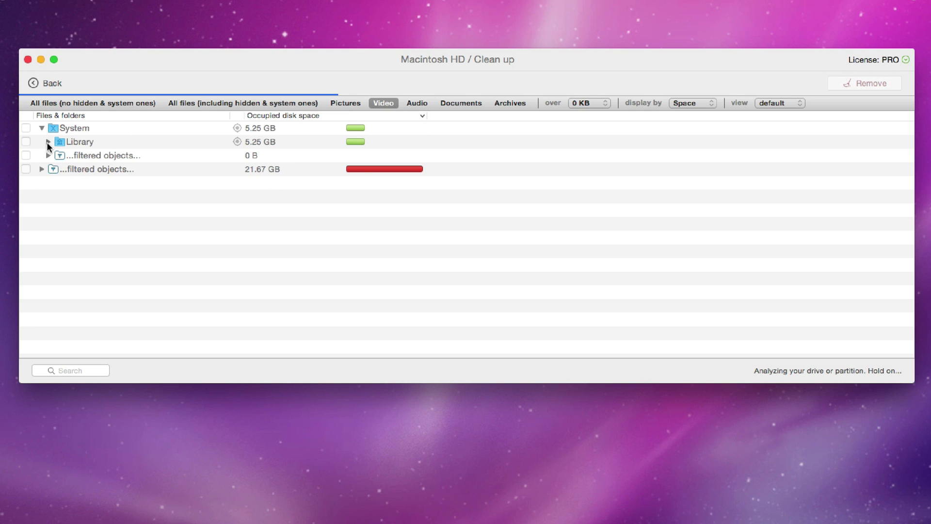
click(55, 155)
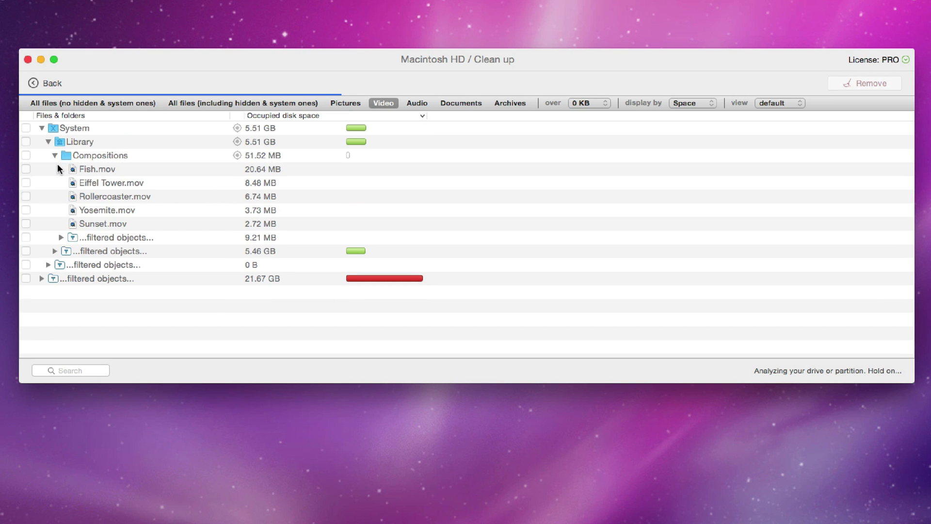
click(90, 172)
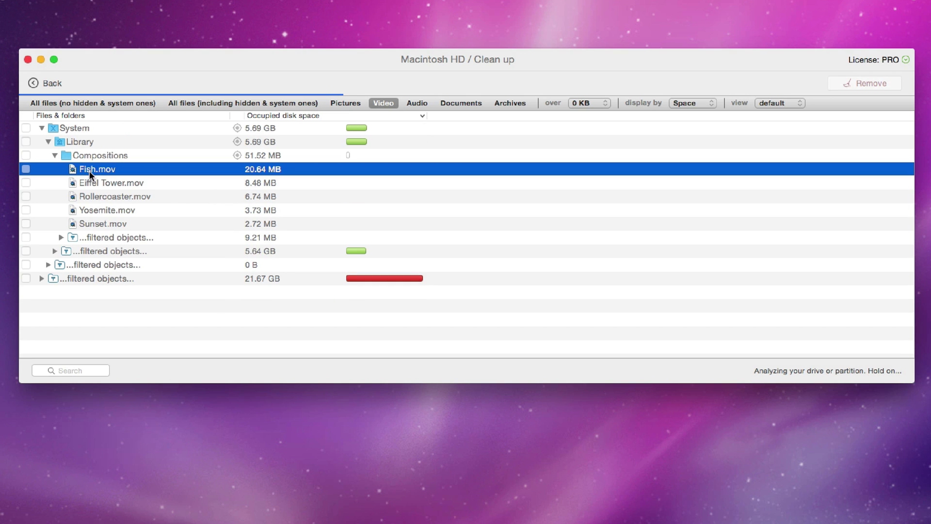
click(28, 159)
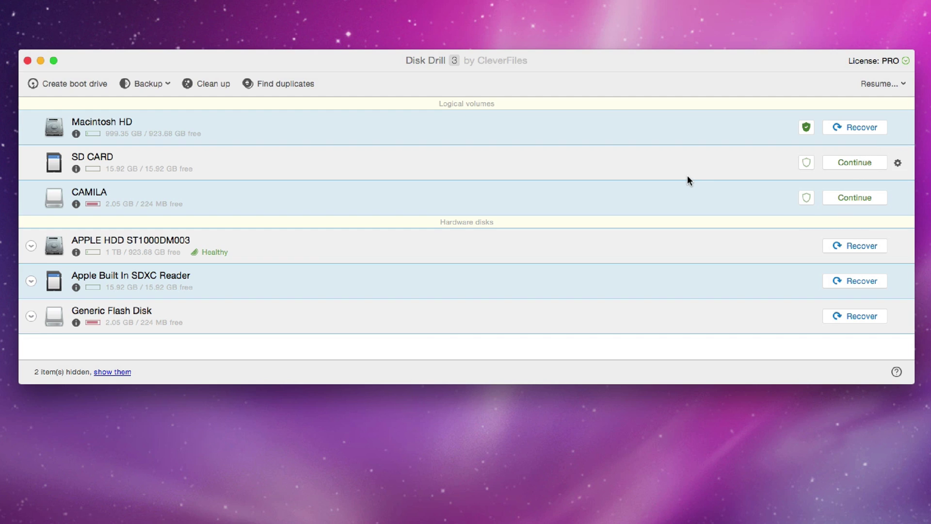
Resume the saved CAMILA scan session to view its found and reconstructed files.
click(837, 192)
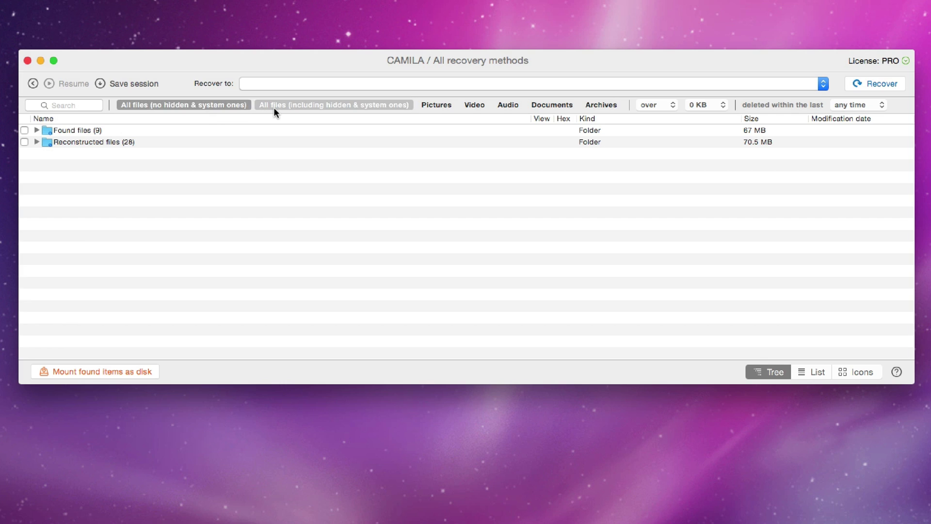
Cycle through the result filters, including hidden/system, video, audio, documents and archives, ending on Pictures.
click(217, 105)
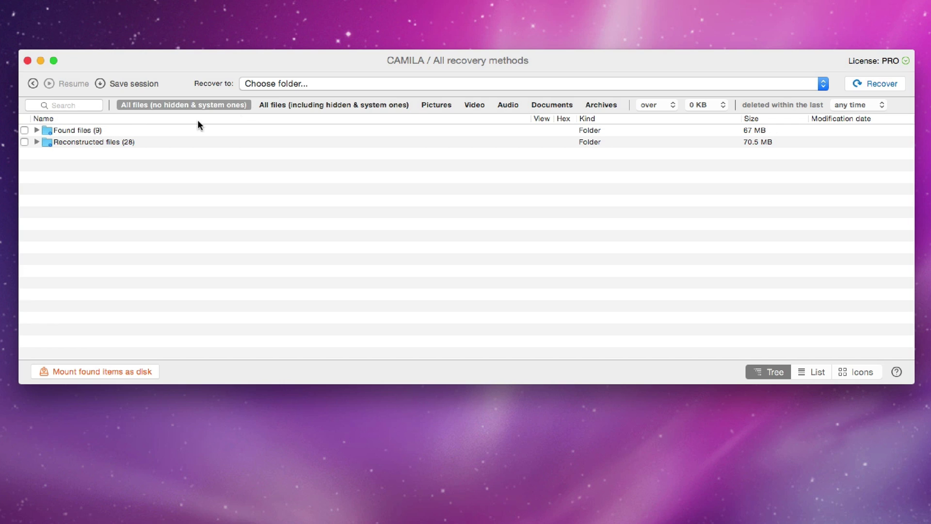
click(277, 105)
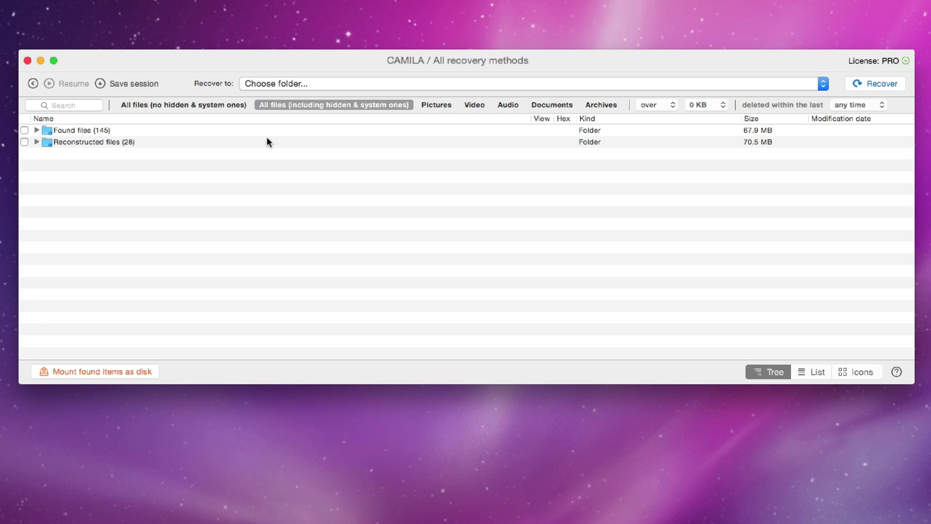
click(428, 106)
click(463, 103)
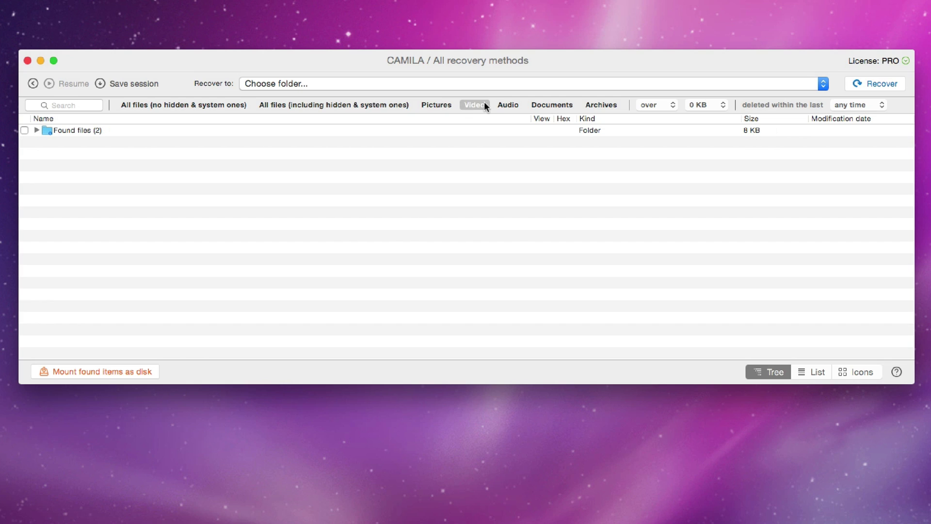
click(505, 105)
click(561, 106)
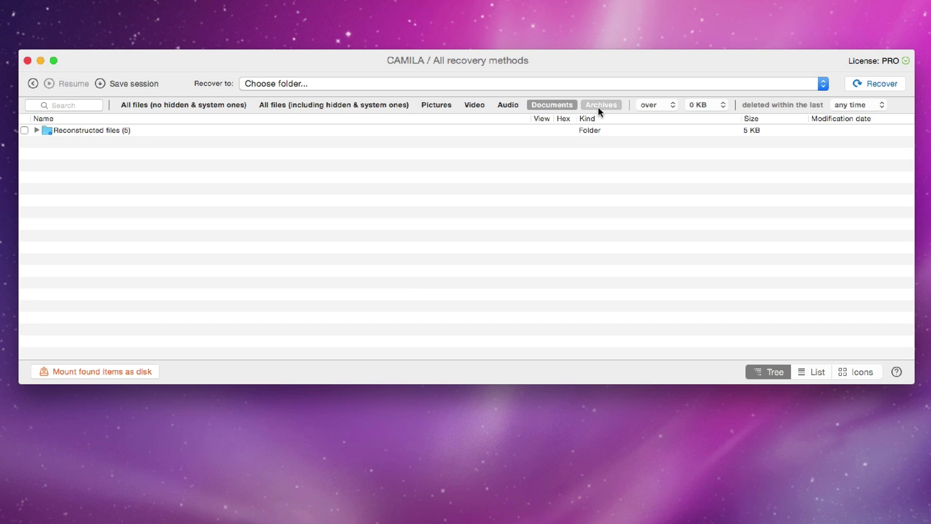
click(598, 106)
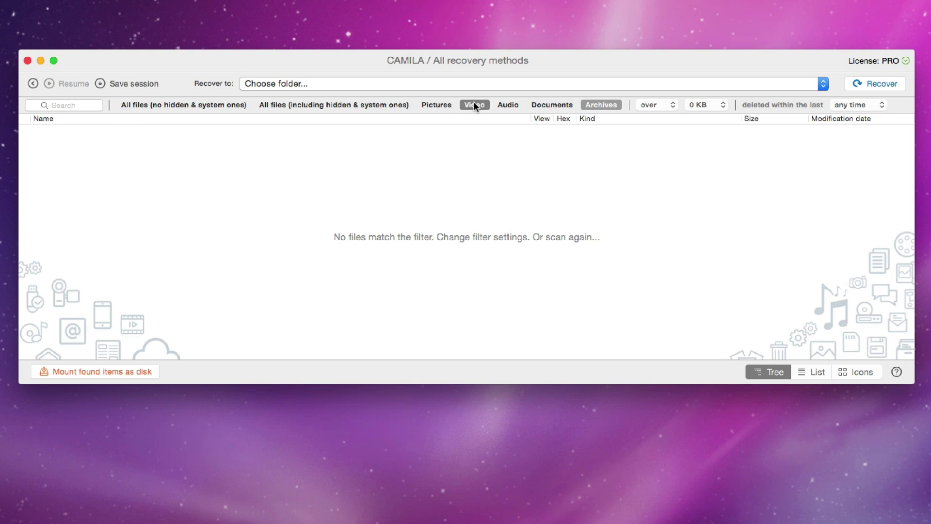
click(446, 105)
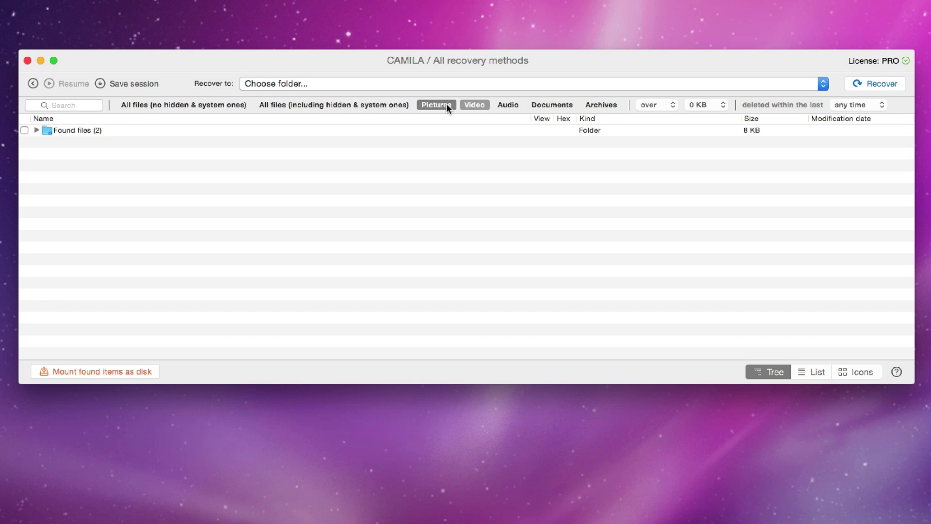
Expand Found files, browse the DSC JPG images in the Fotos folder, then collapse Fotos.
click(36, 130)
double_click(86, 141)
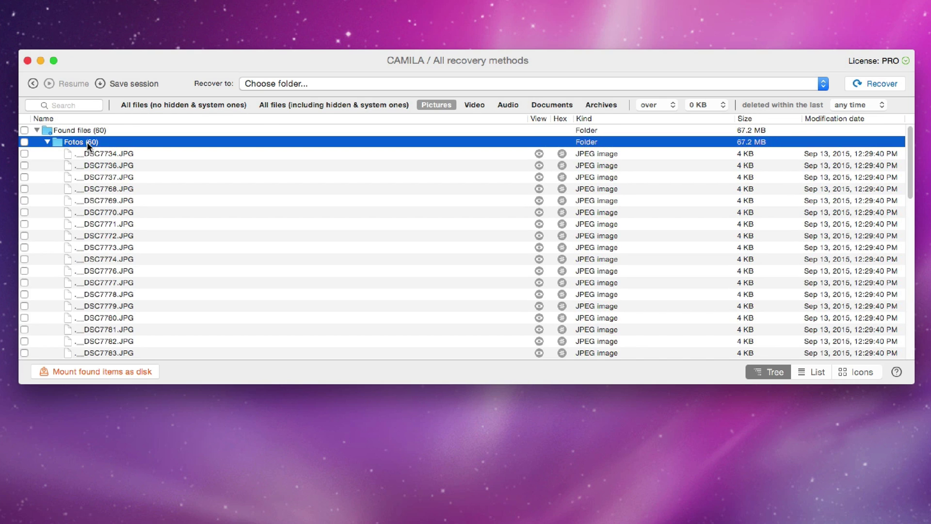
scroll(86, 165, down, 5)
scroll(92, 182, down, 2)
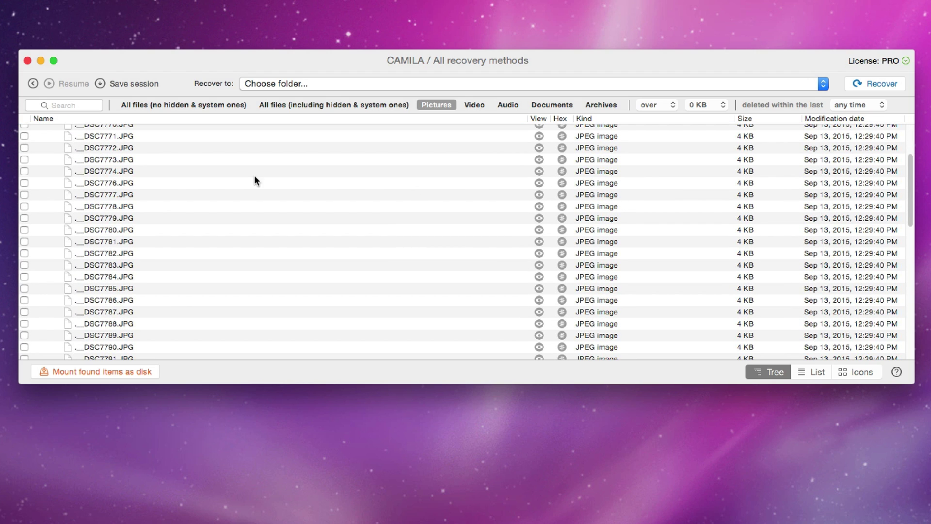
scroll(159, 187, up, 4)
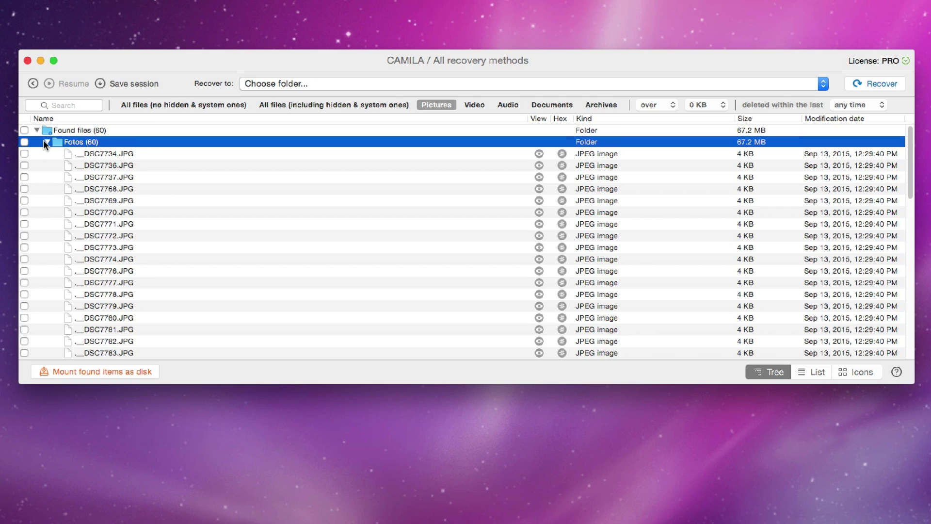
click(46, 141)
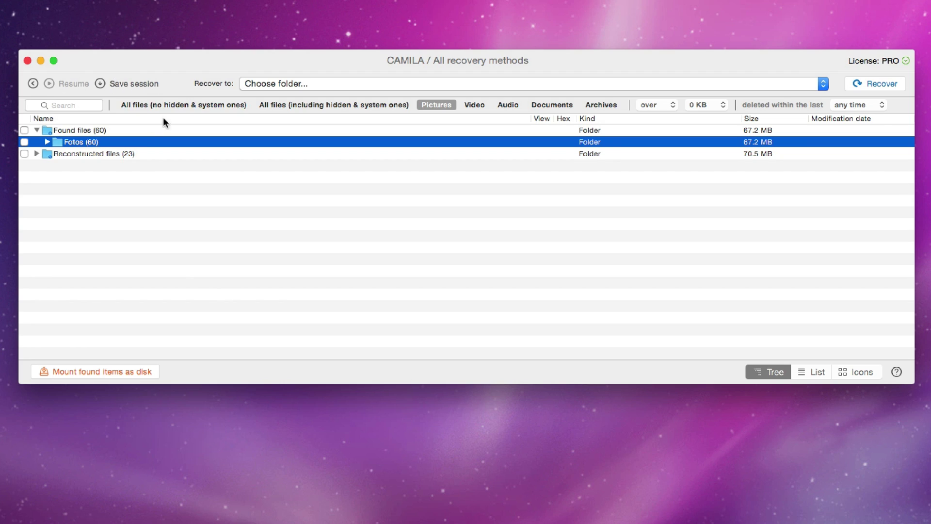
Save the scan session to the Desktop as 'CAMILA Oct-28 13_03' and return to the drive list.
click(135, 84)
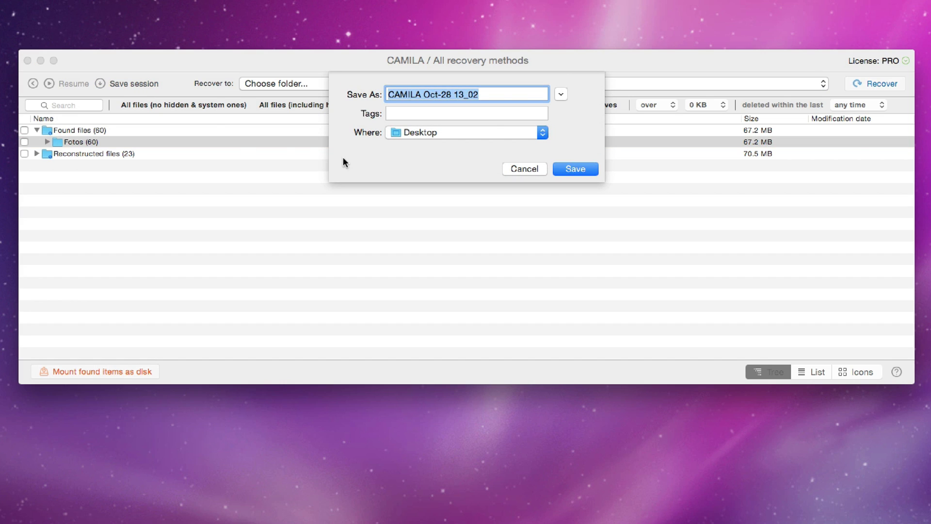
click(523, 169)
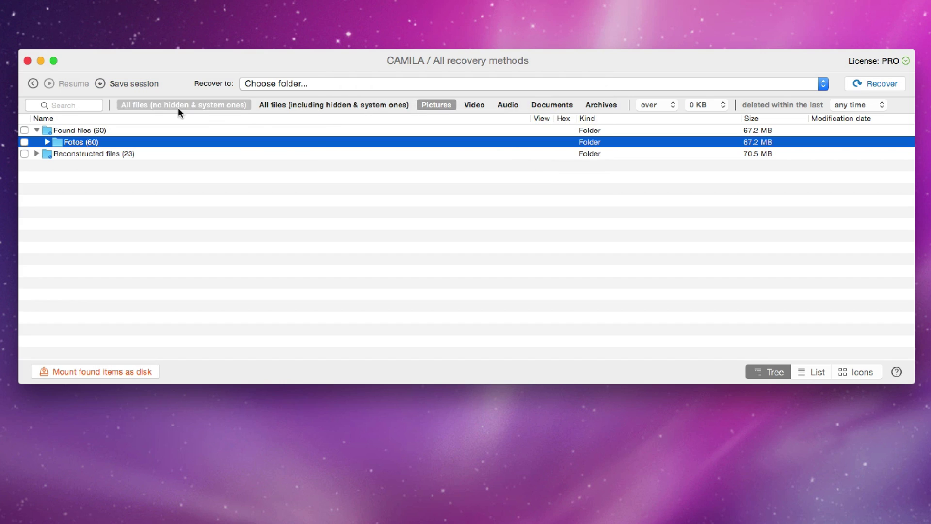
click(133, 84)
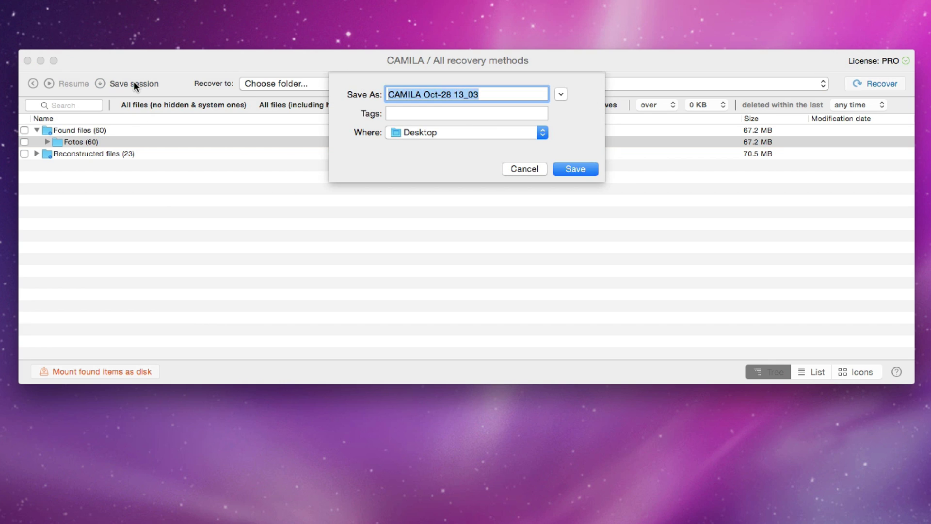
click(558, 169)
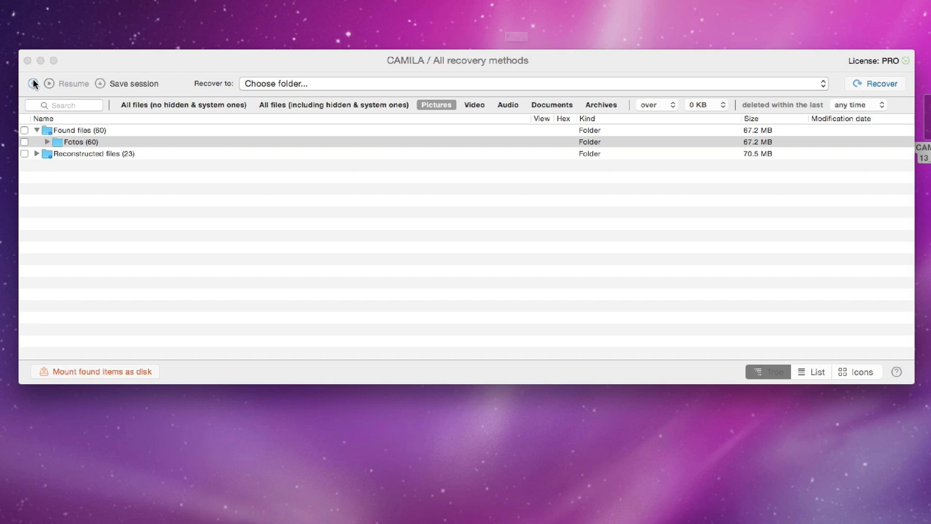
click(613, 72)
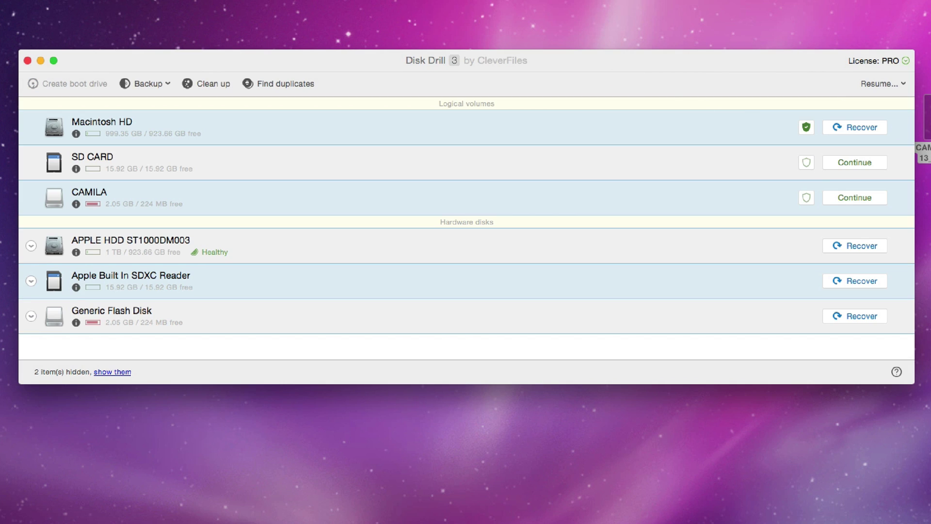
click(855, 197)
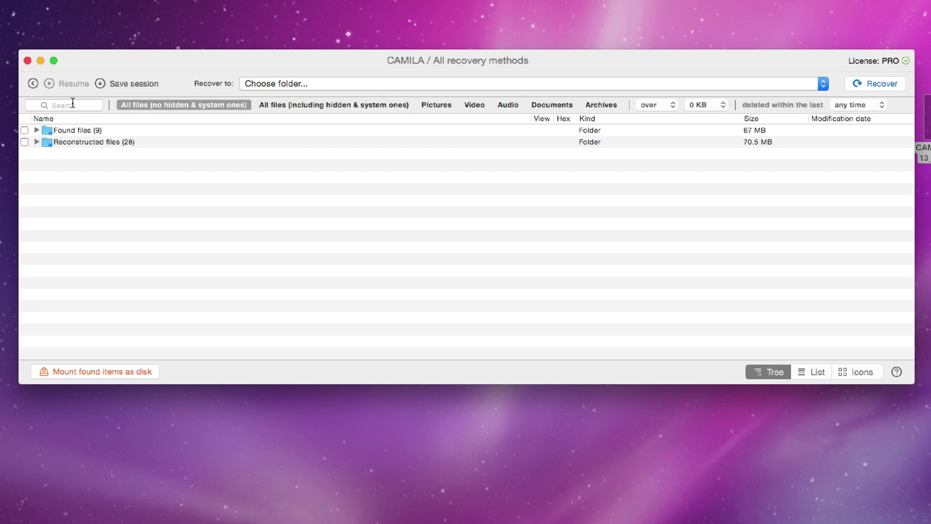
click(33, 84)
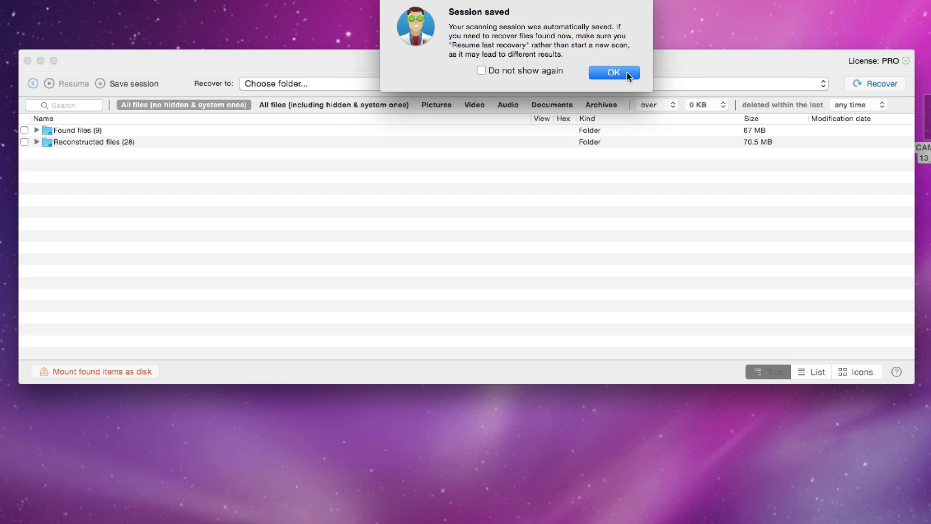
click(627, 71)
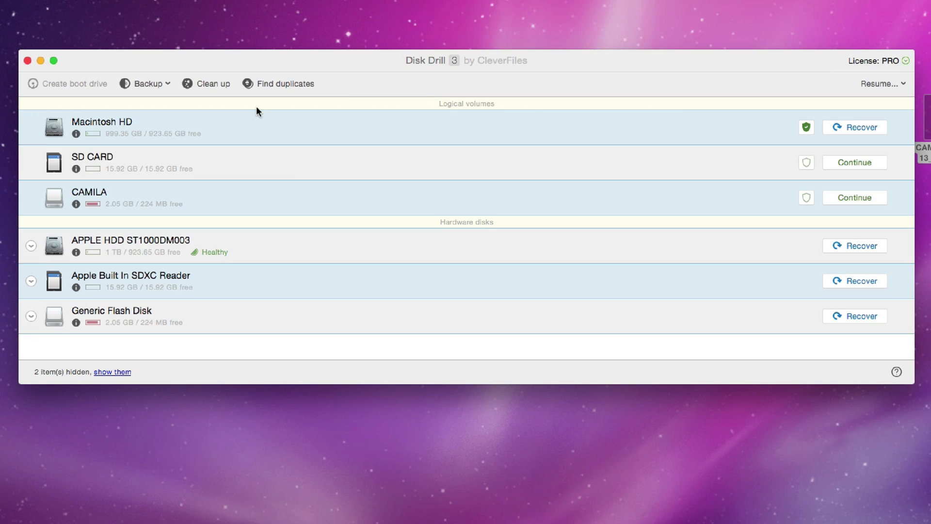
click(853, 164)
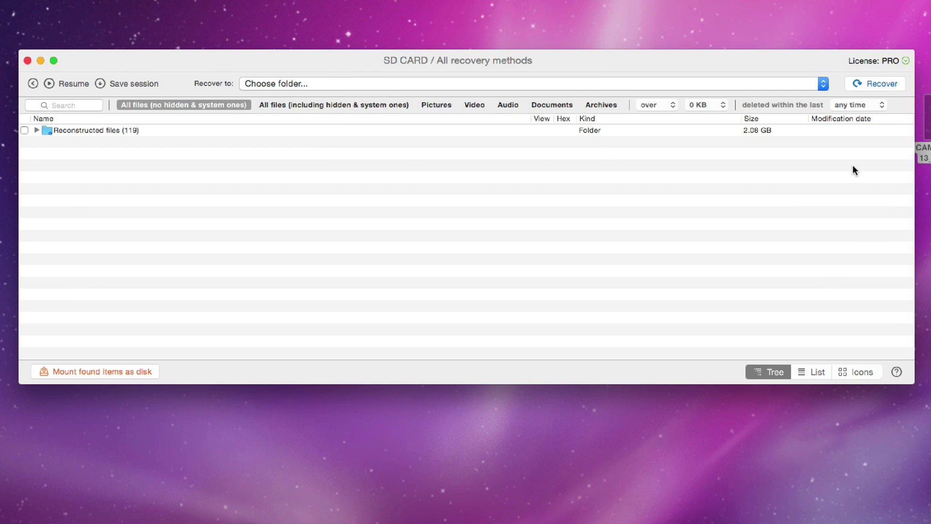
Filter SD CARD results to Pictures and check the Reconstructed files jpg folder for recovery.
click(428, 106)
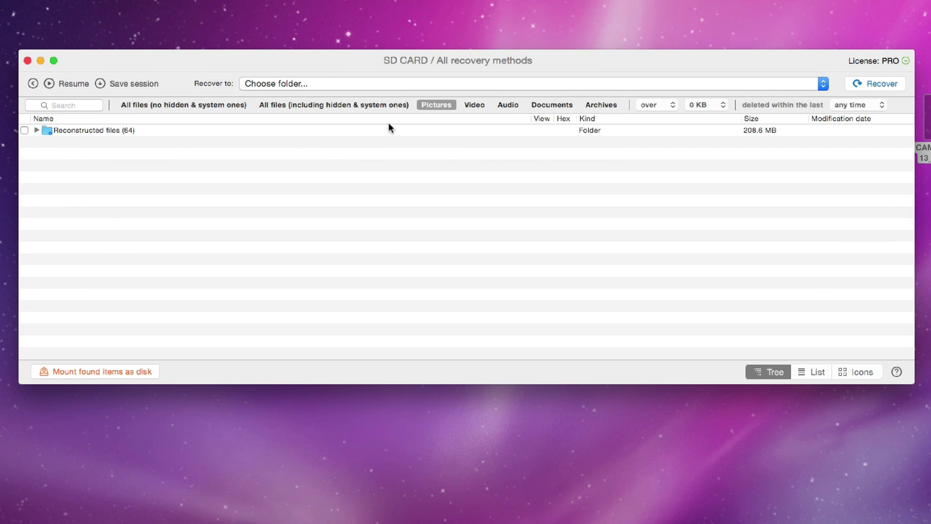
click(37, 129)
click(46, 141)
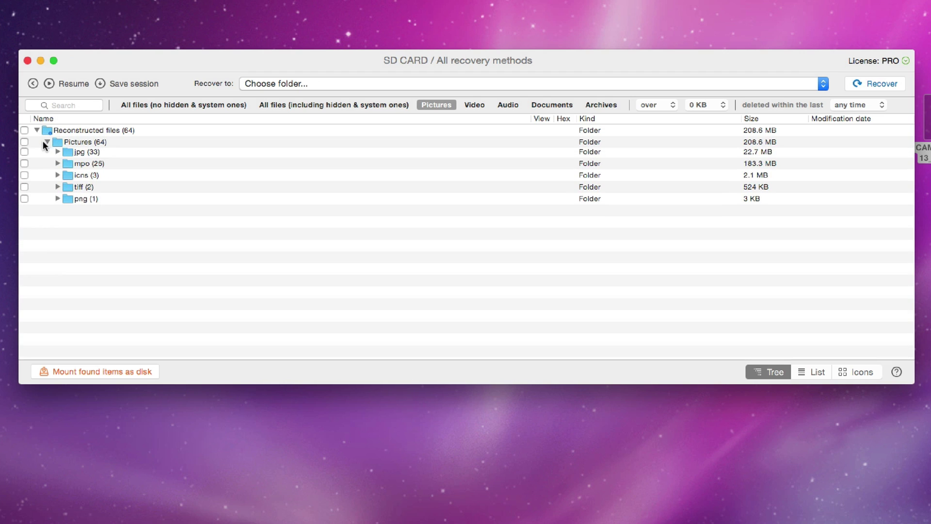
click(57, 153)
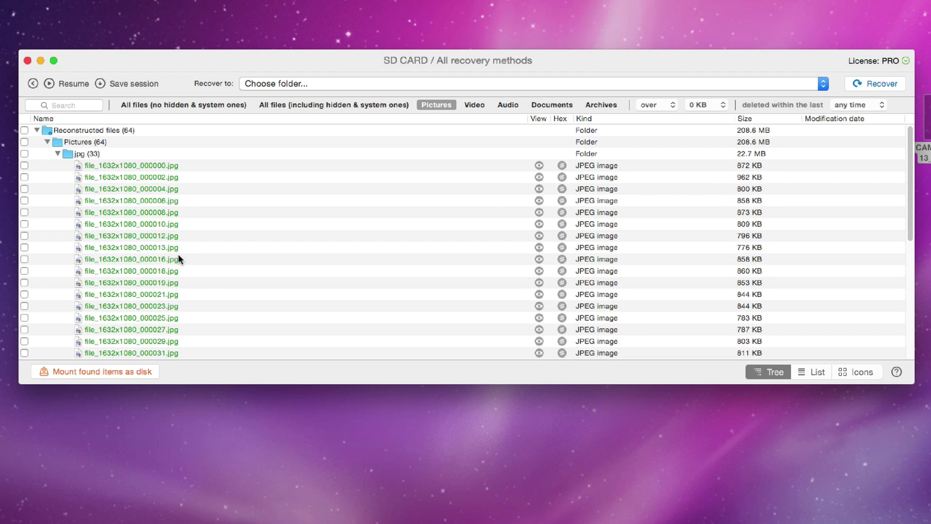
click(56, 152)
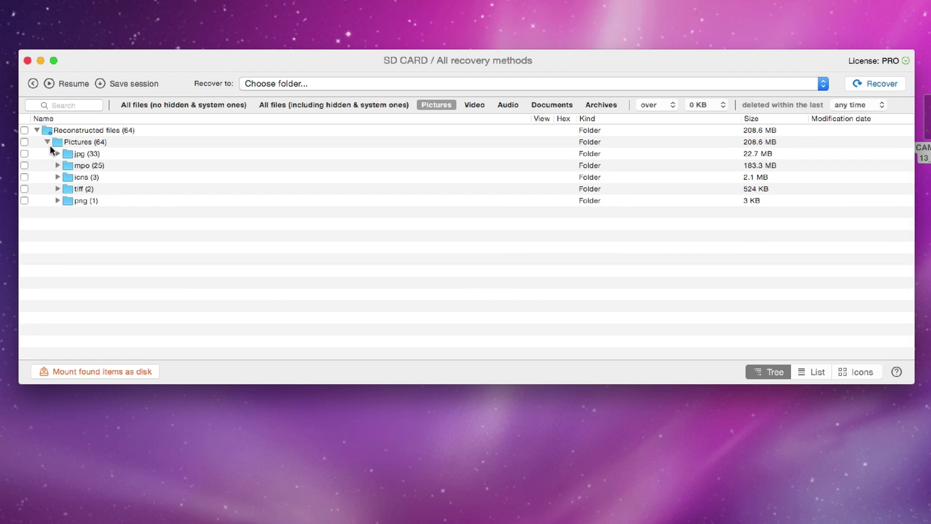
click(47, 142)
click(47, 142)
click(26, 153)
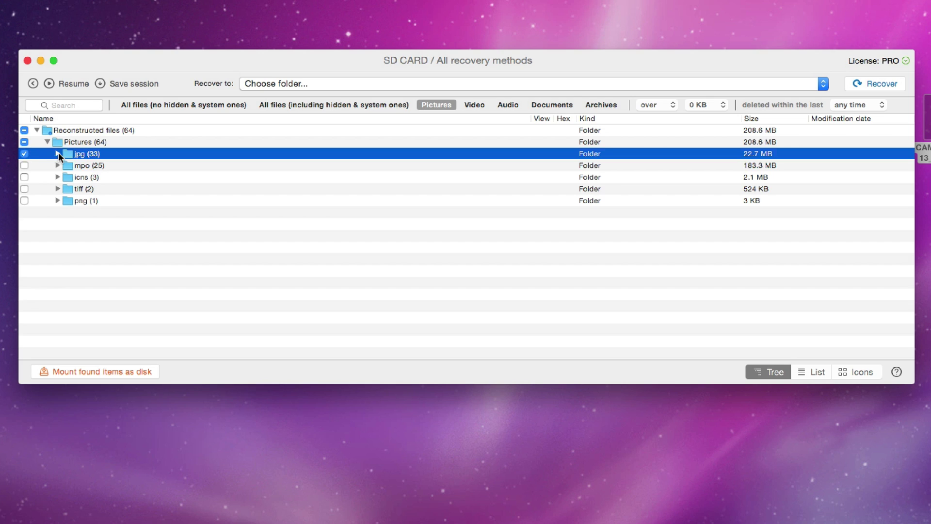
Recover the 33 checked jpg files into a new untitled folder on the Desktop.
click(359, 85)
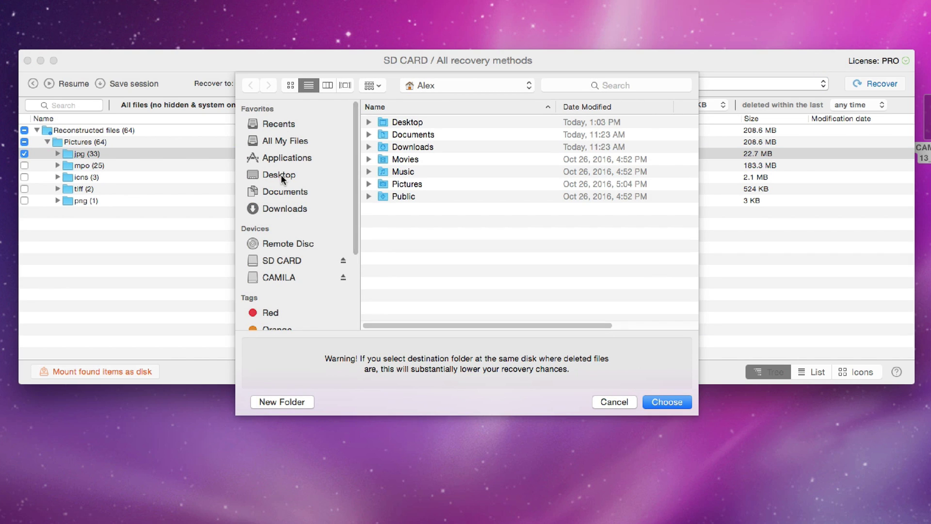
click(283, 193)
click(284, 170)
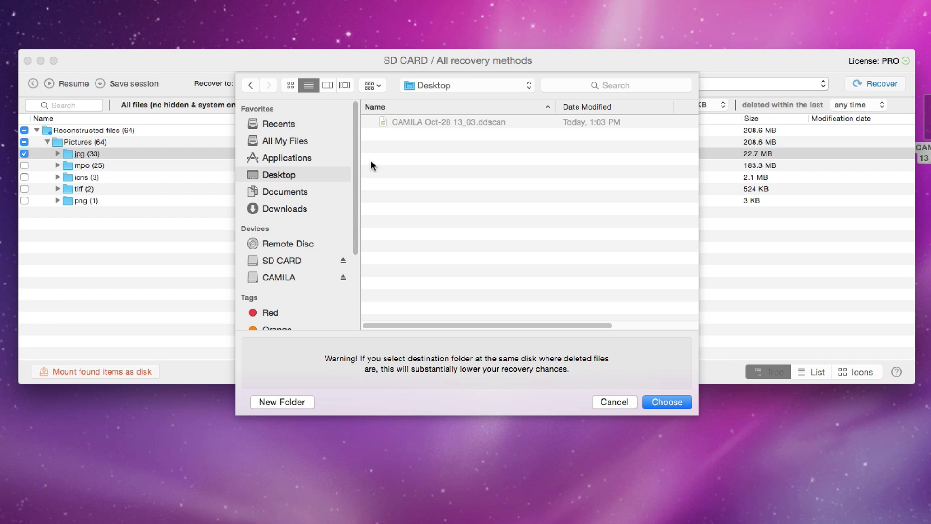
right_click(393, 137)
click(420, 142)
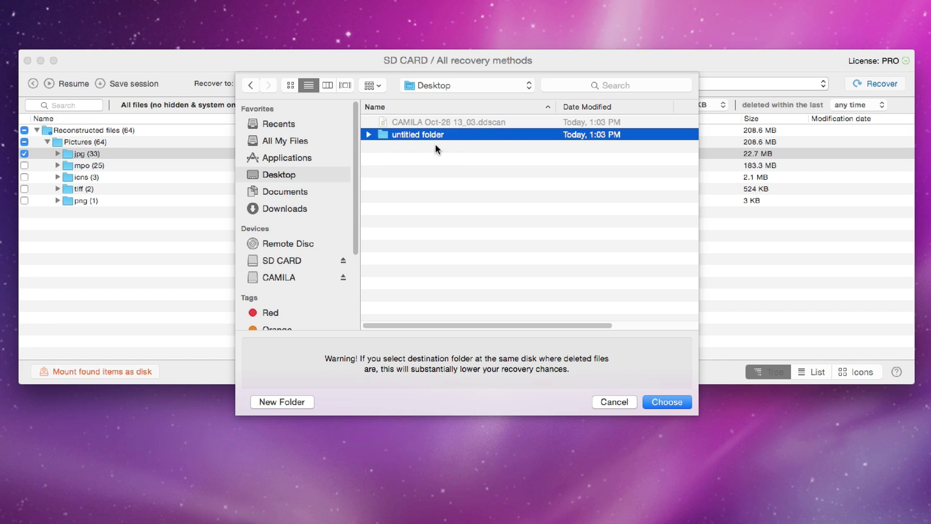
click(679, 400)
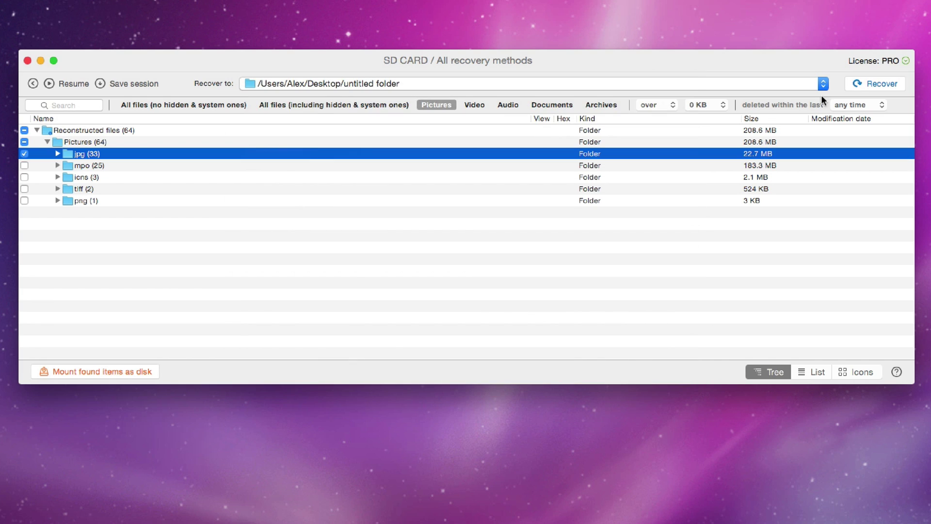
click(873, 84)
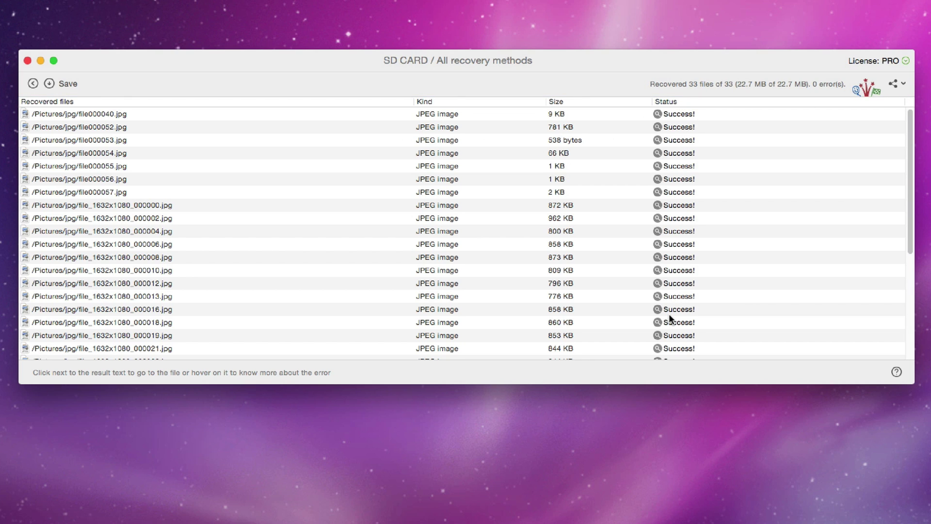
Open the recovered Pictures/jpg folder in Finder and preview one recovered photo full screen.
scroll(668, 313, down, 5)
scroll(668, 313, up, 5)
click(439, 130)
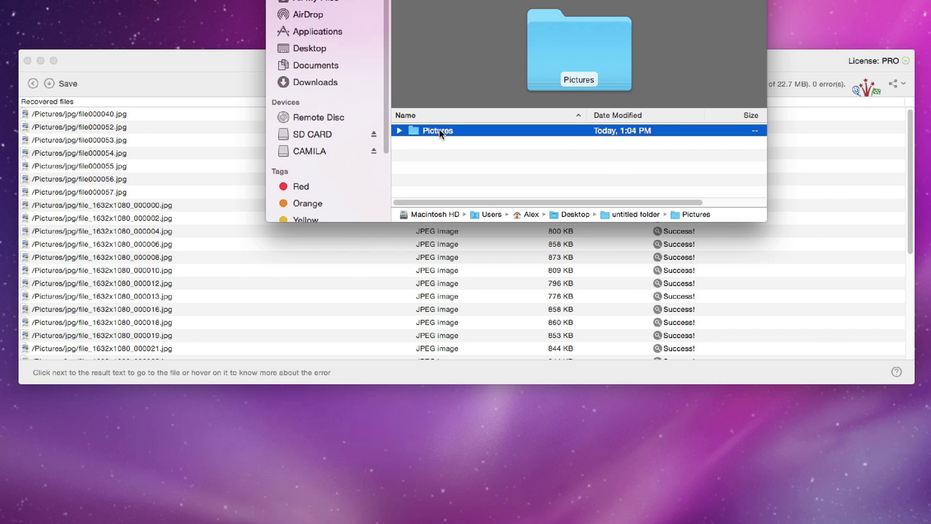
double_click(439, 129)
double_click(435, 129)
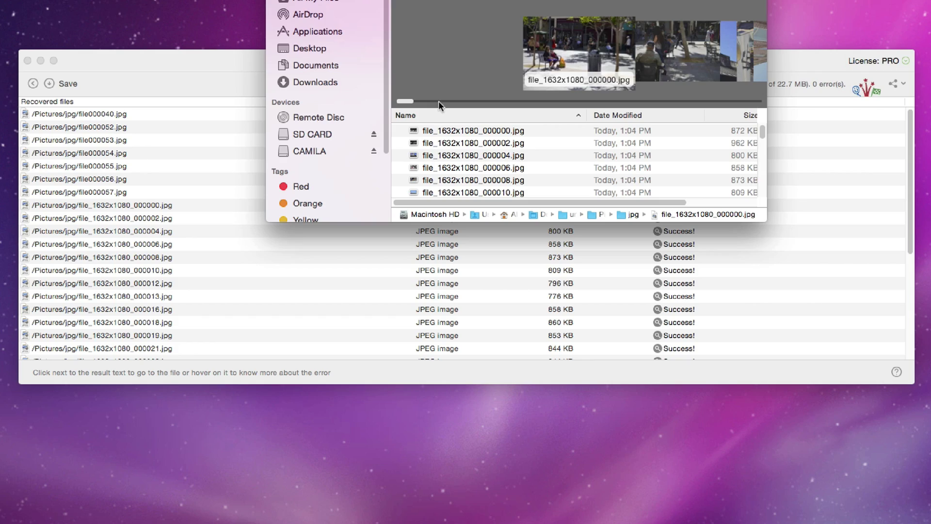
scroll(438, 145, down, 2)
click(438, 146)
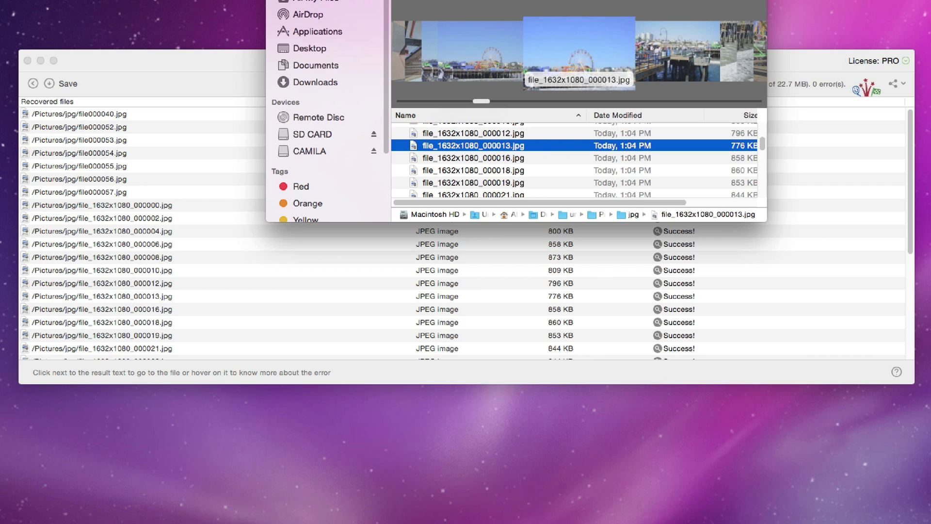
key(super+w)
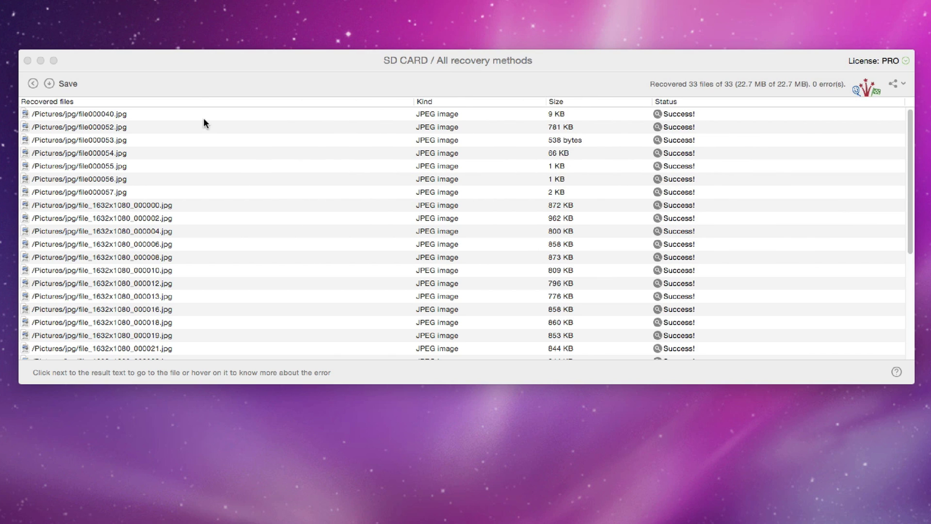
Check file_1632x1080_000021.jpg in the jpg (33) folder, then collapse the file tree.
click(35, 86)
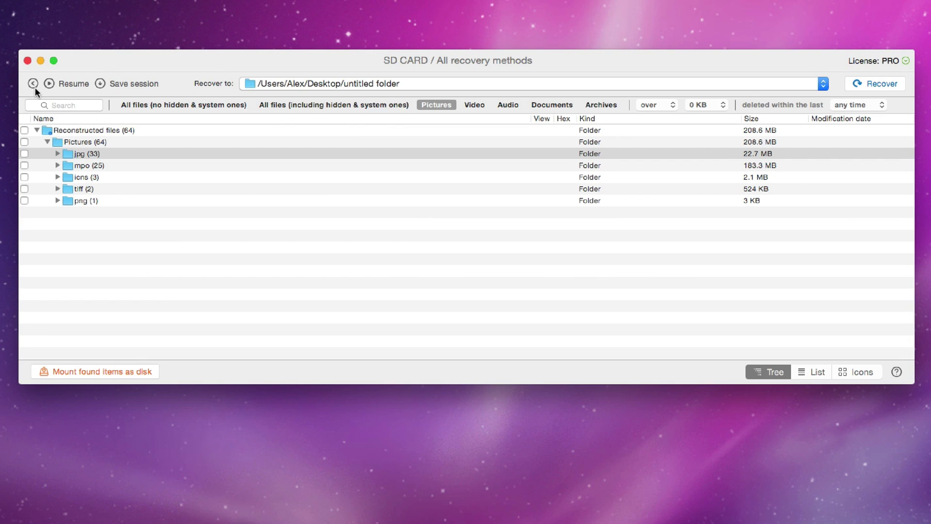
click(58, 153)
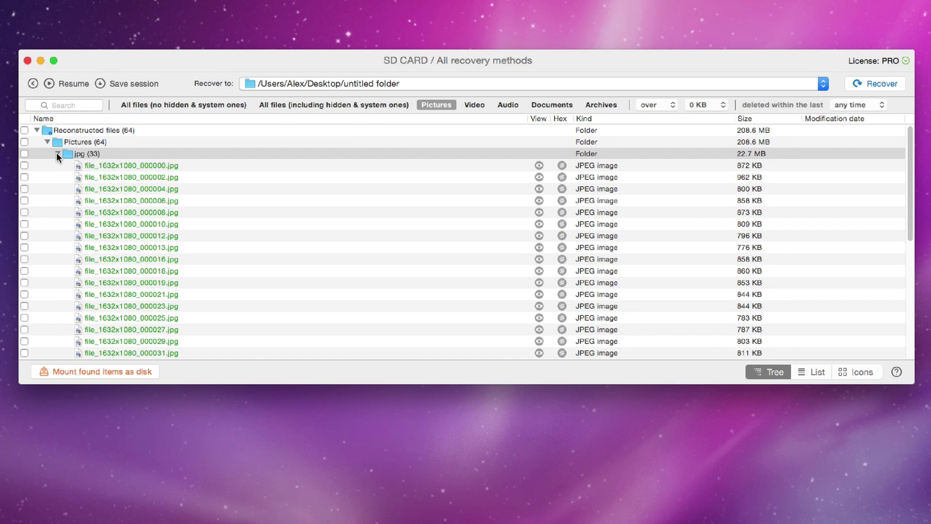
click(116, 292)
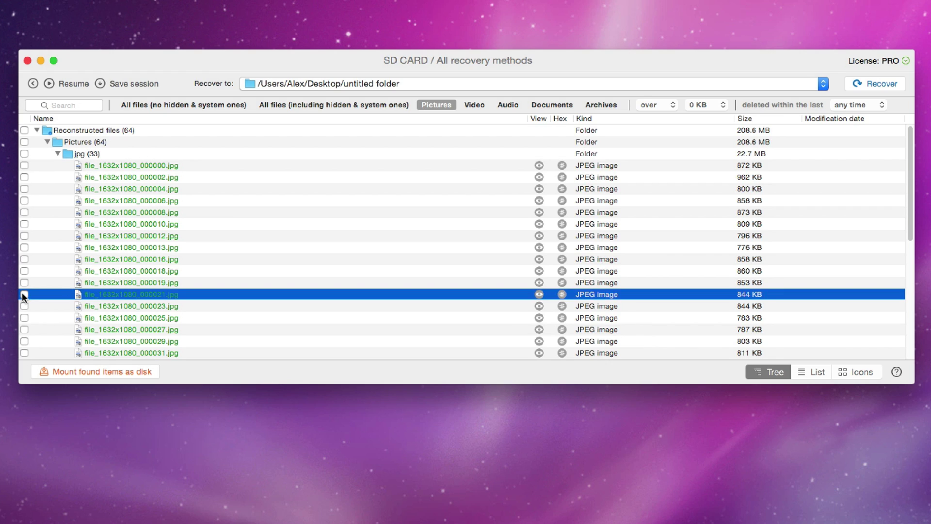
click(23, 294)
click(56, 154)
click(48, 142)
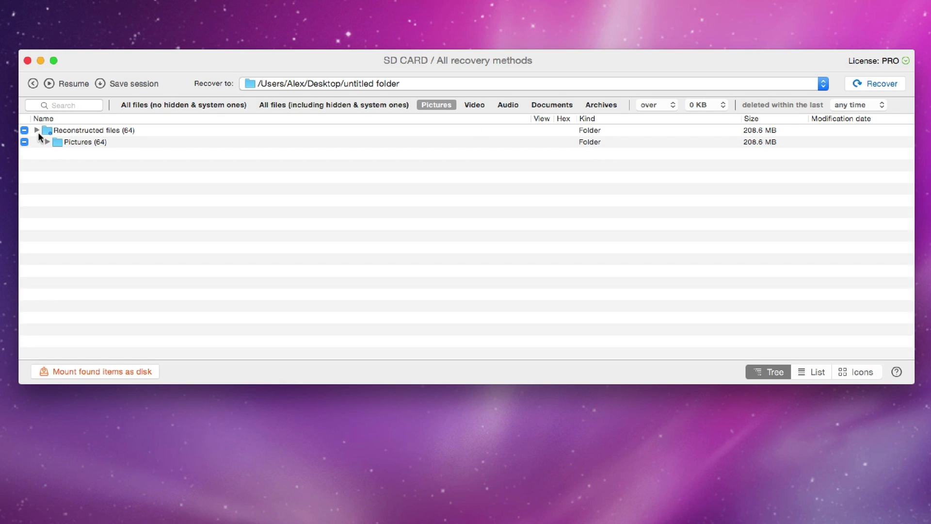
click(37, 131)
click(37, 131)
Save the SD CARD session to the Desktop as 'SD CARD Oct-28 13_04' and leave the results.
click(123, 85)
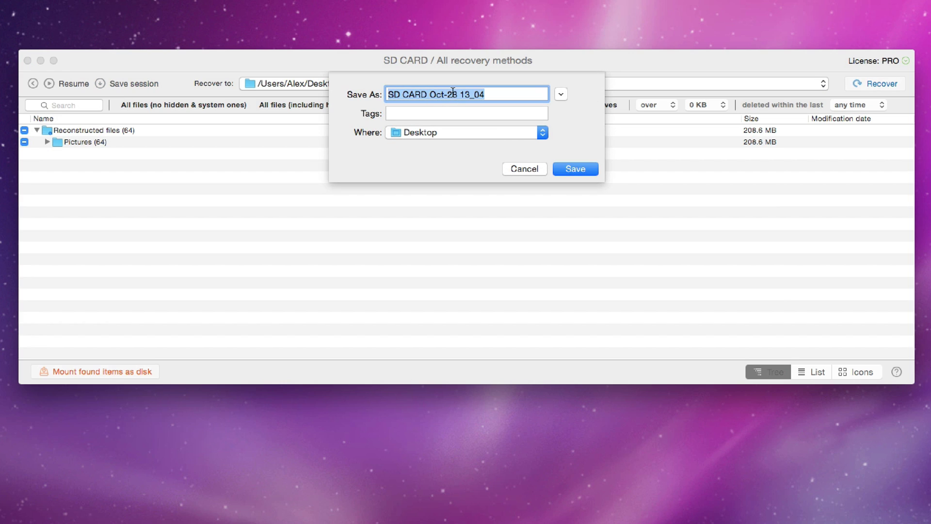
click(576, 168)
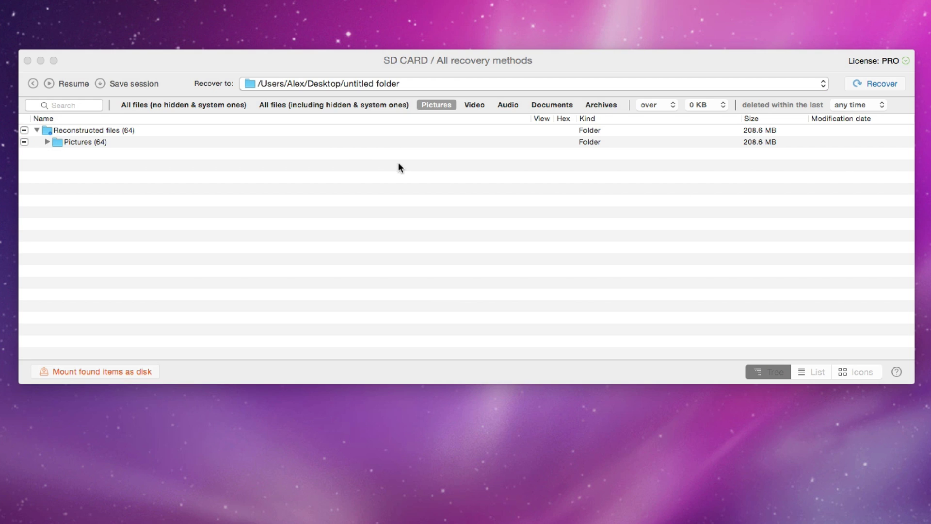
click(33, 83)
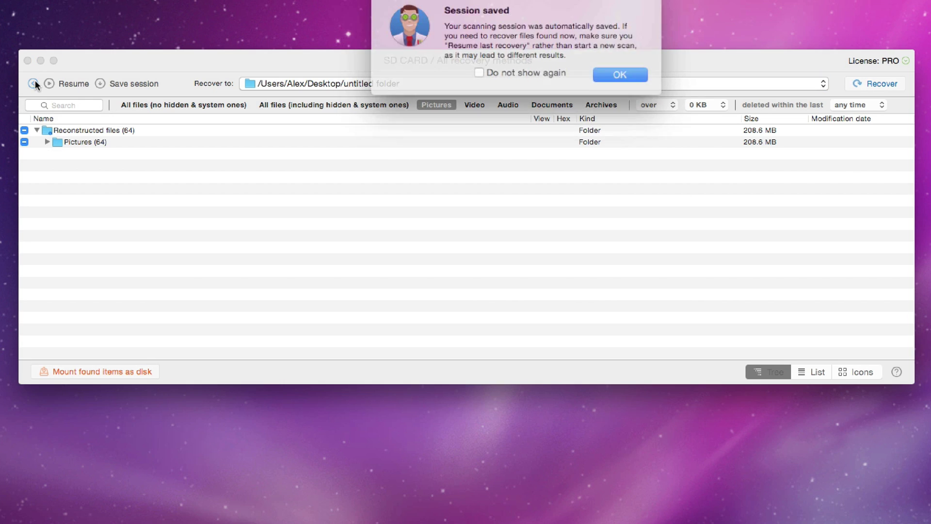
Dismiss the Session saved and Disk is offline alerts, then continue the saved SD CARD session.
click(606, 69)
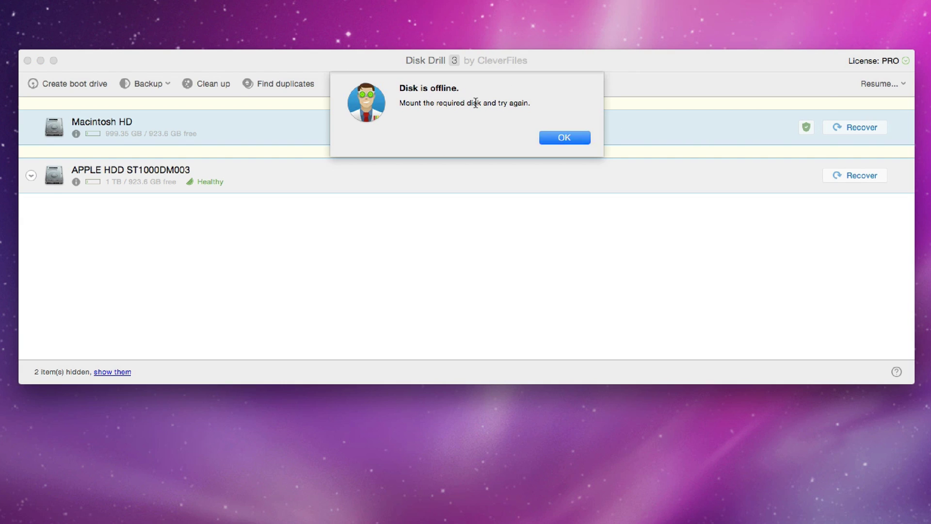
click(550, 138)
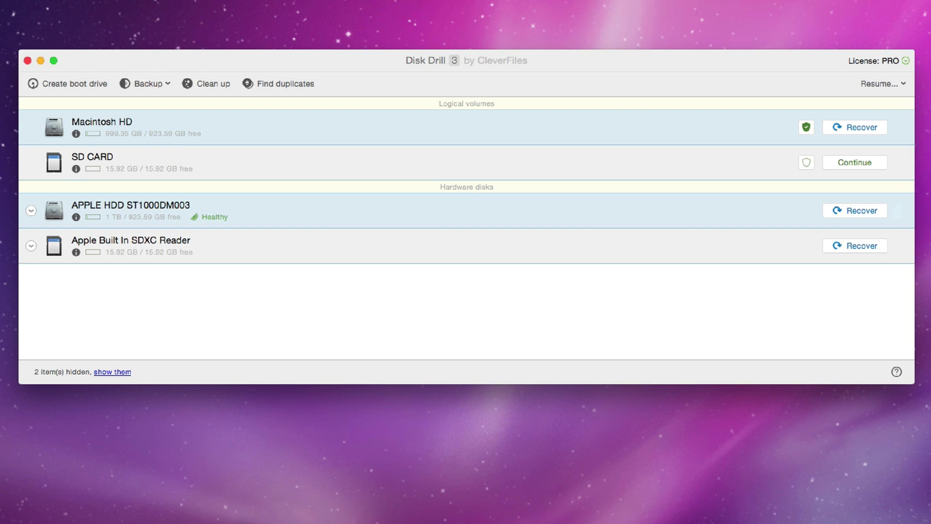
click(854, 162)
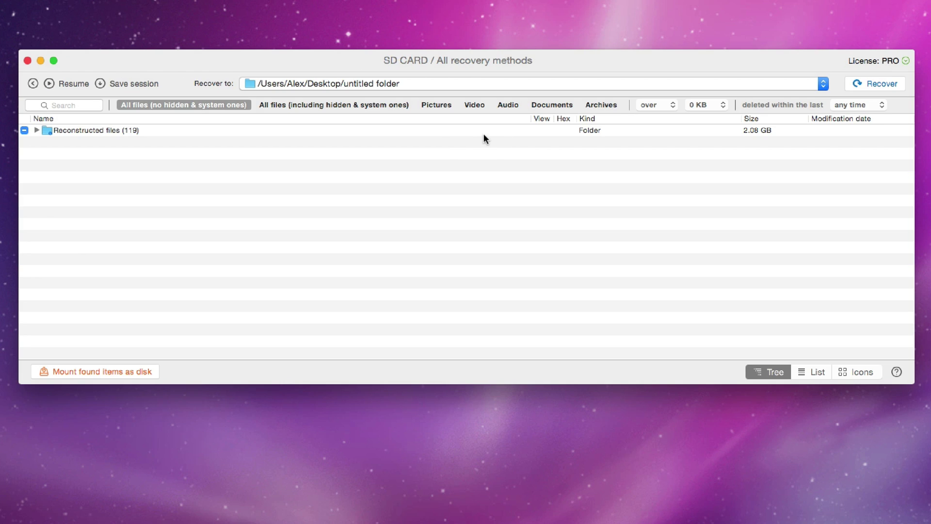
Expand and collapse Reconstructed files, then exit the session and confirm Session saved.
click(37, 130)
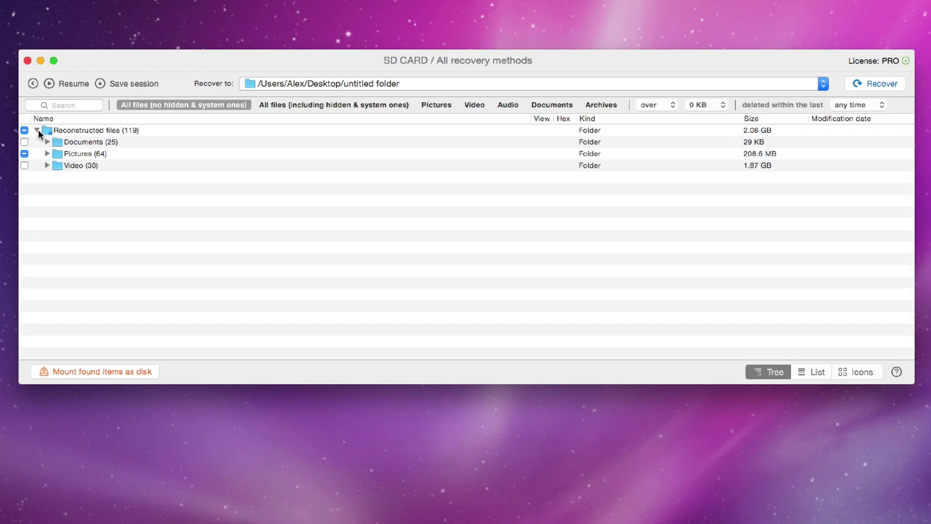
click(37, 130)
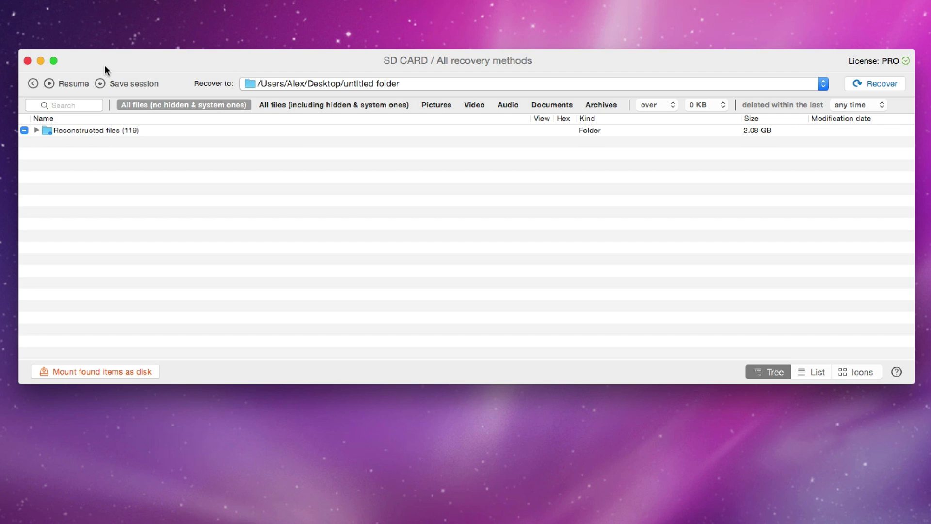
click(33, 85)
click(607, 73)
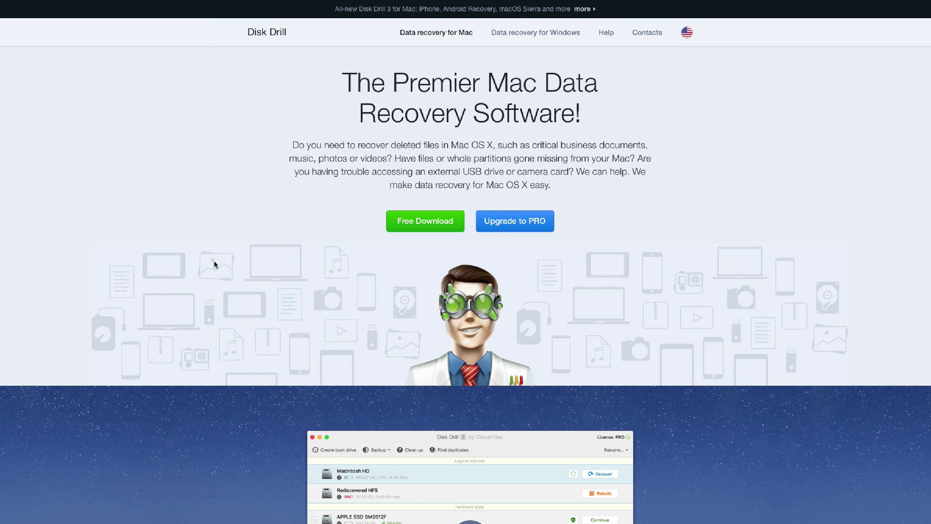
Scroll through the Mac product features, then go to the Windows pricing page (Basic $0, PRO $49, Enterprise $299).
scroll(216, 271, down, 5)
scroll(423, 447, down, 8)
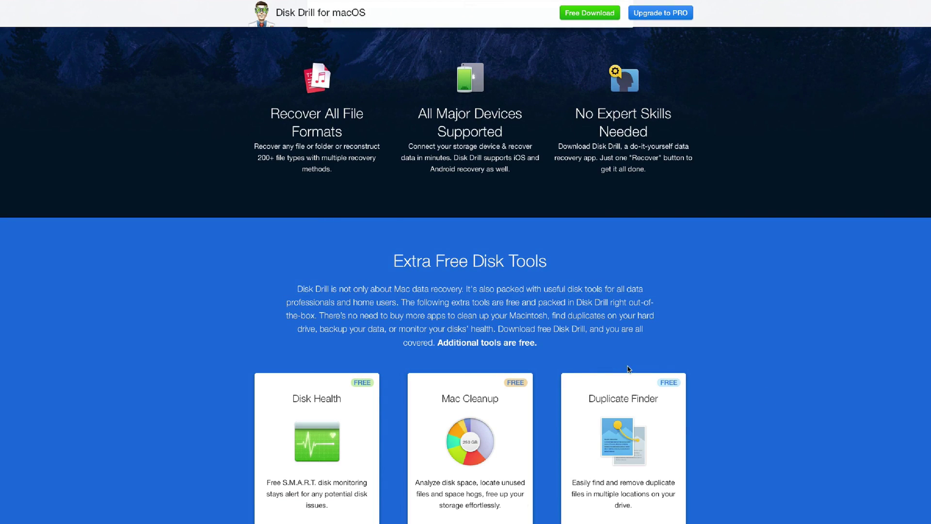
scroll(432, 335, down, 2)
scroll(424, 335, up, 15)
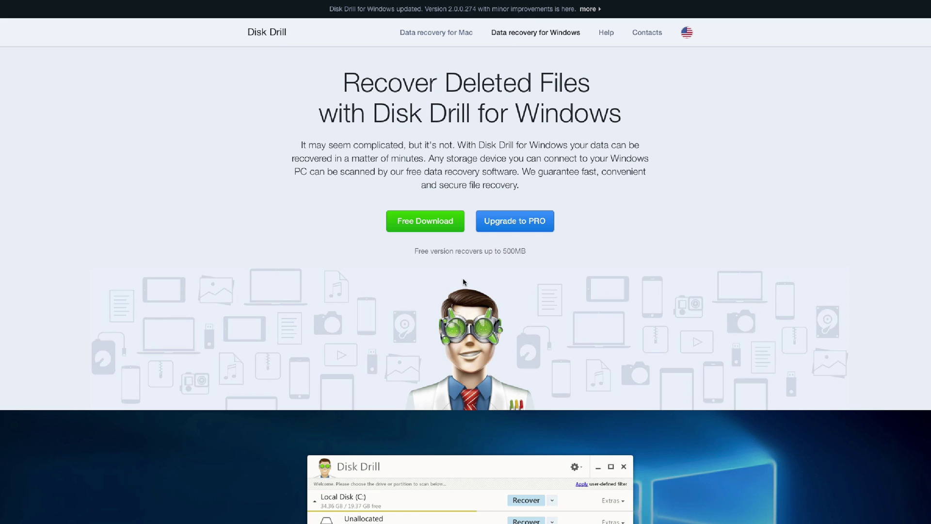
scroll(383, 308, down, 1)
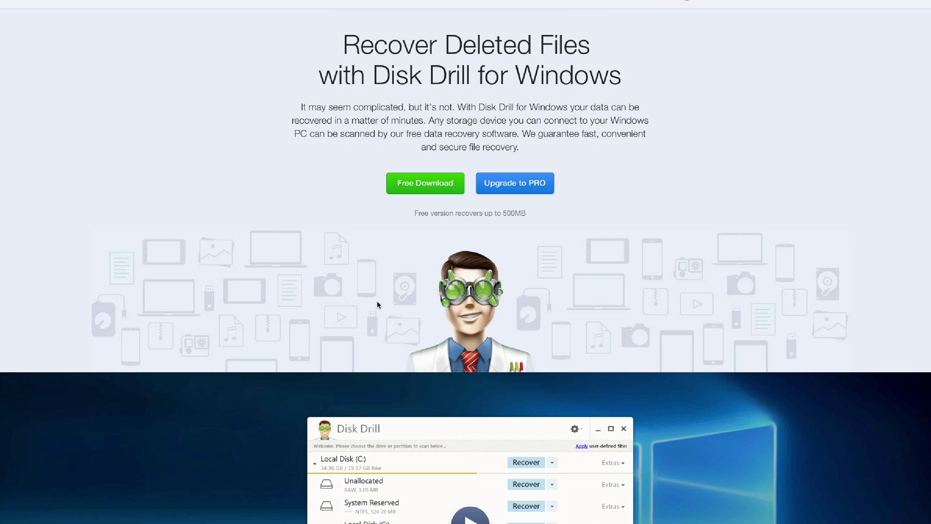
click(788, 6)
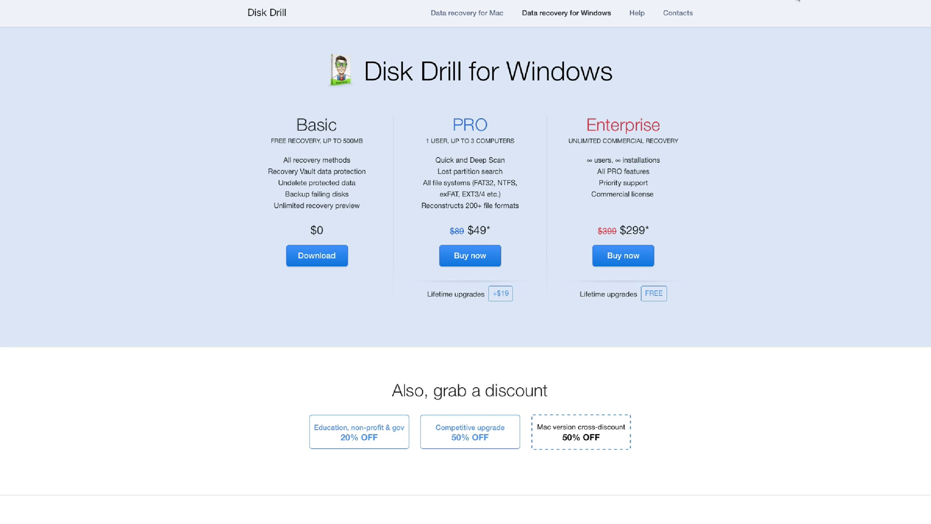